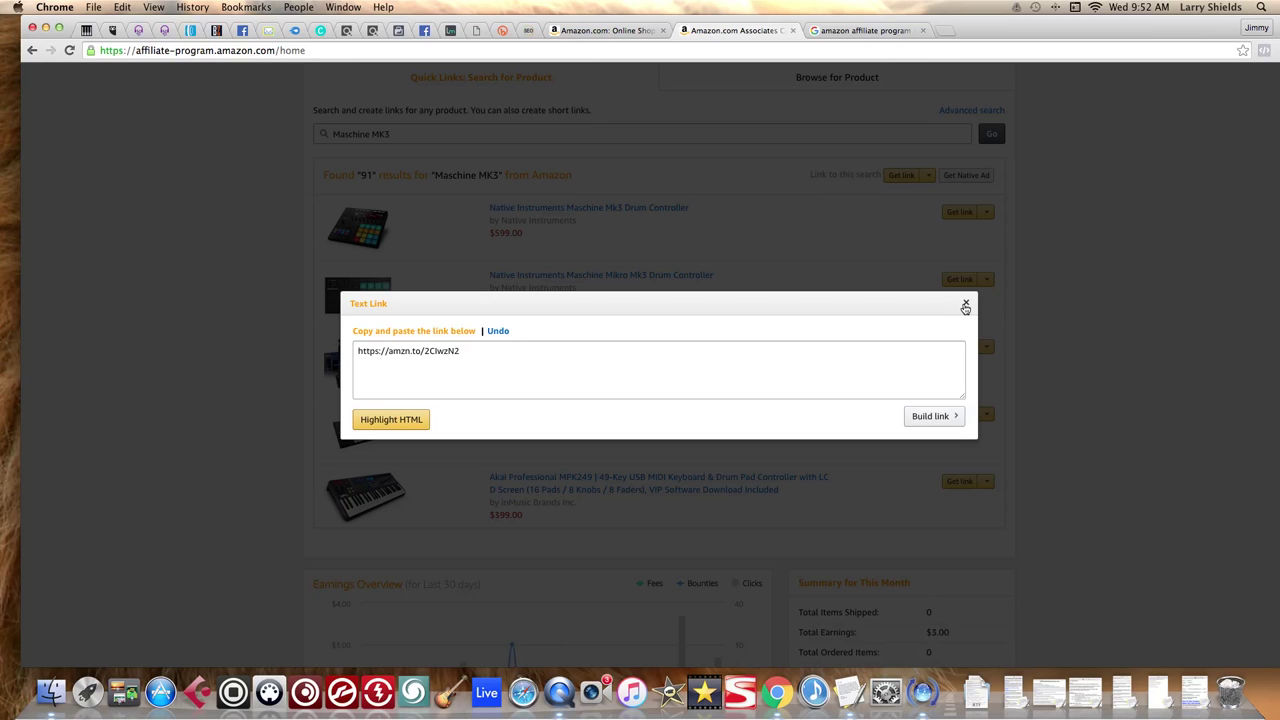
Close the text link dialog and return to the Amazon Associates home page
click(966, 306)
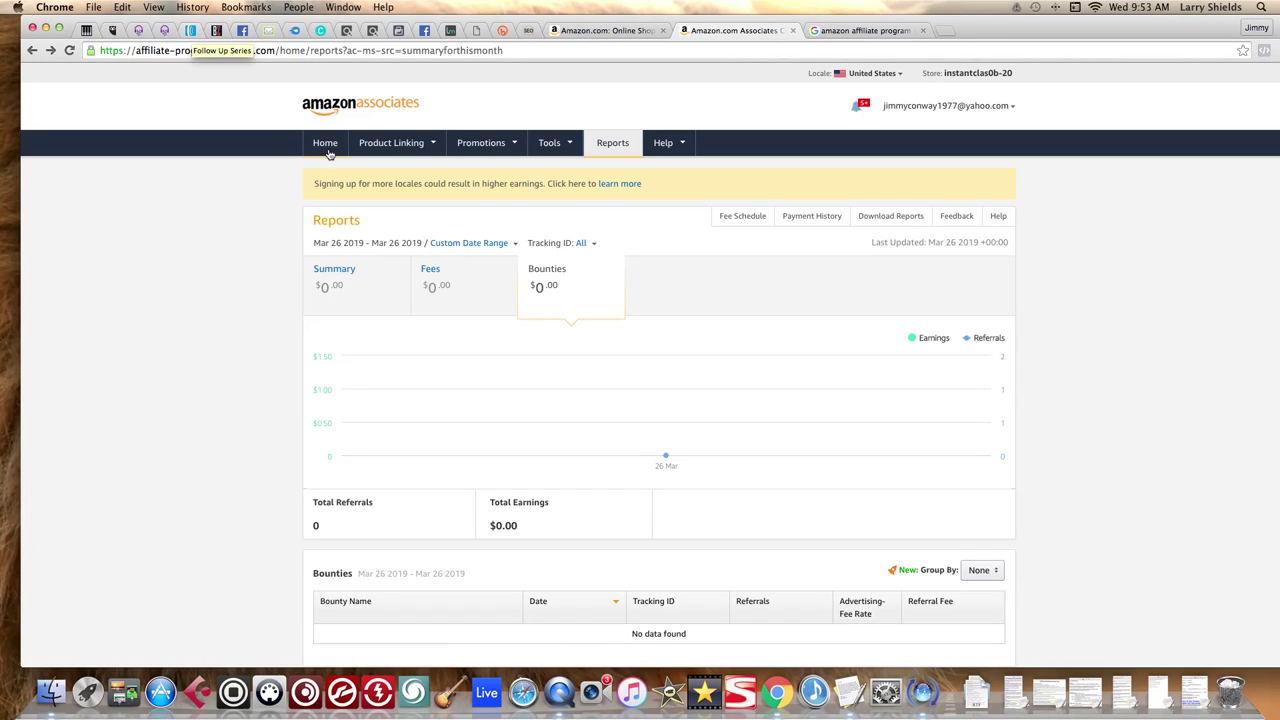
click(327, 145)
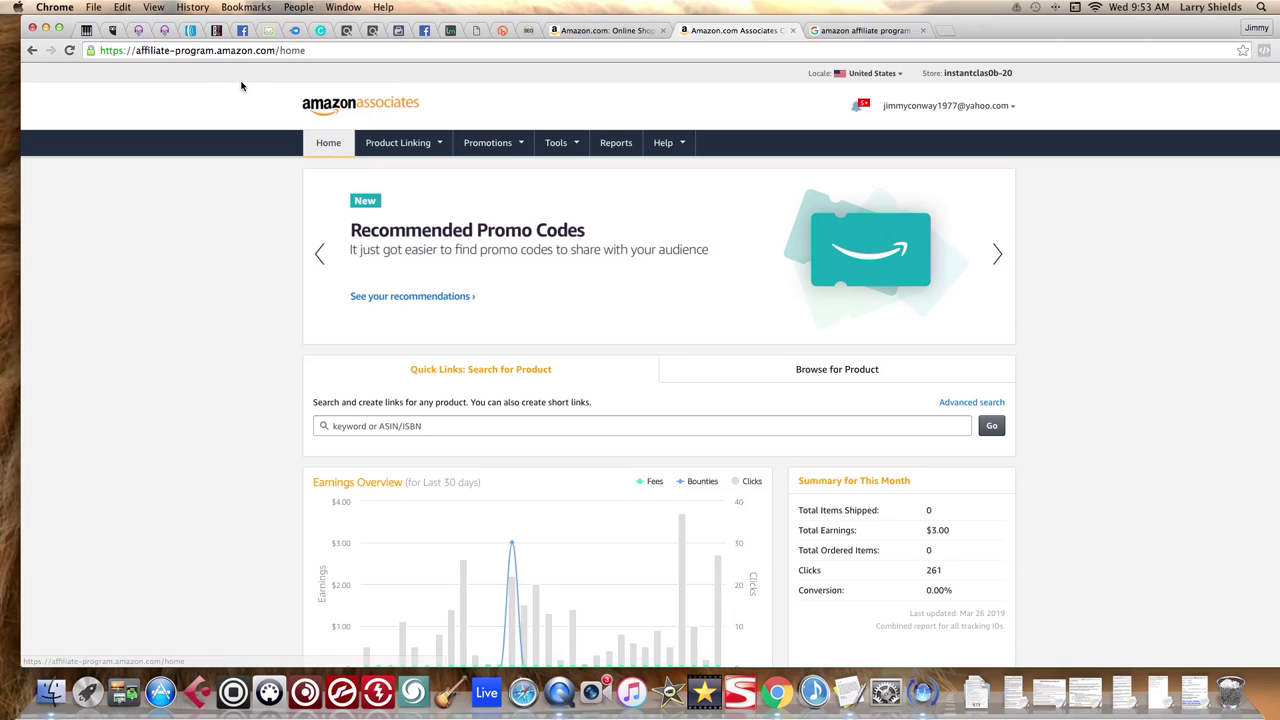
Switch to AWeber and open the sign up forms of the drums-galore list
click(191, 31)
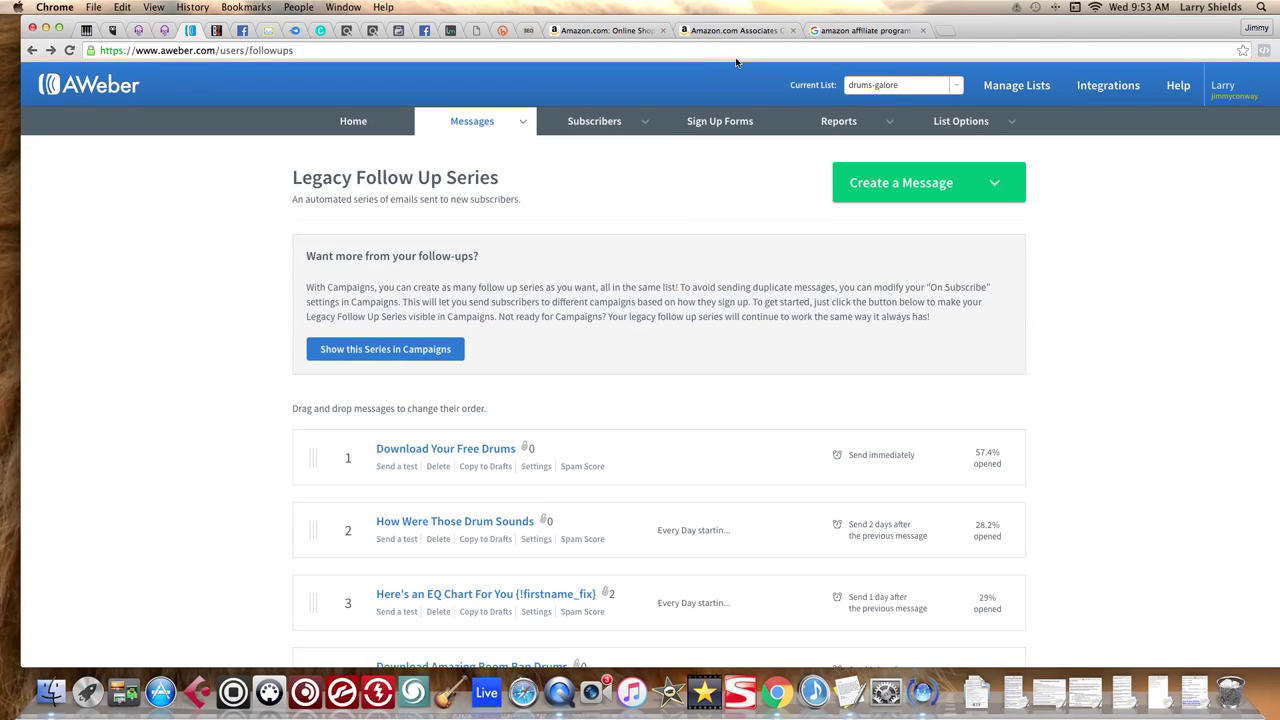
click(729, 127)
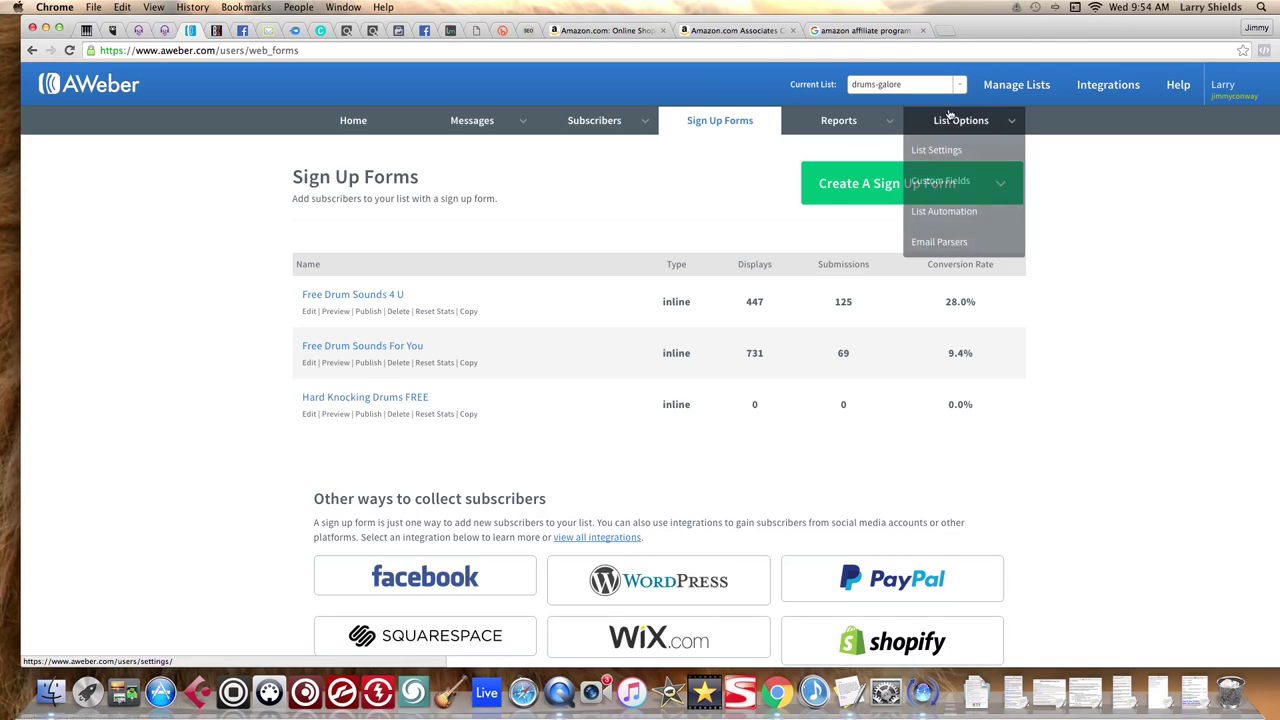
View the account's mailing lists under Manage Lists and return to the Sign Up Forms page
mouse_move(888, 116)
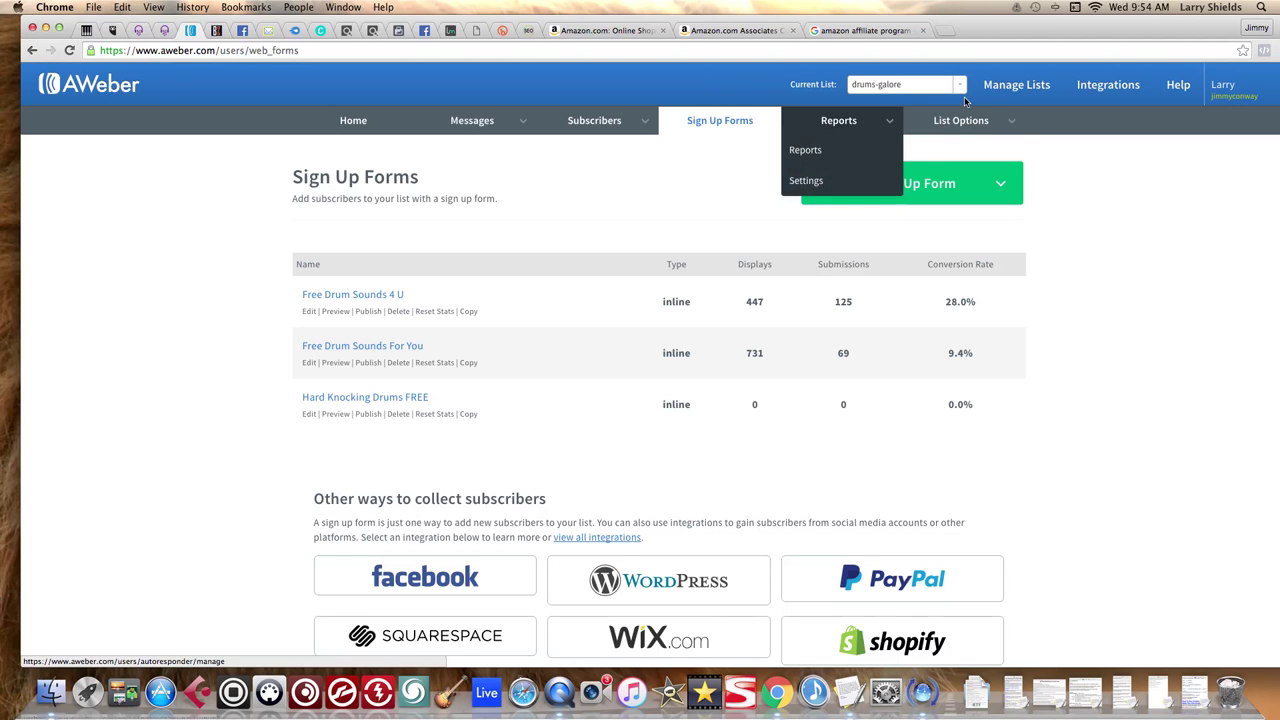
click(1028, 86)
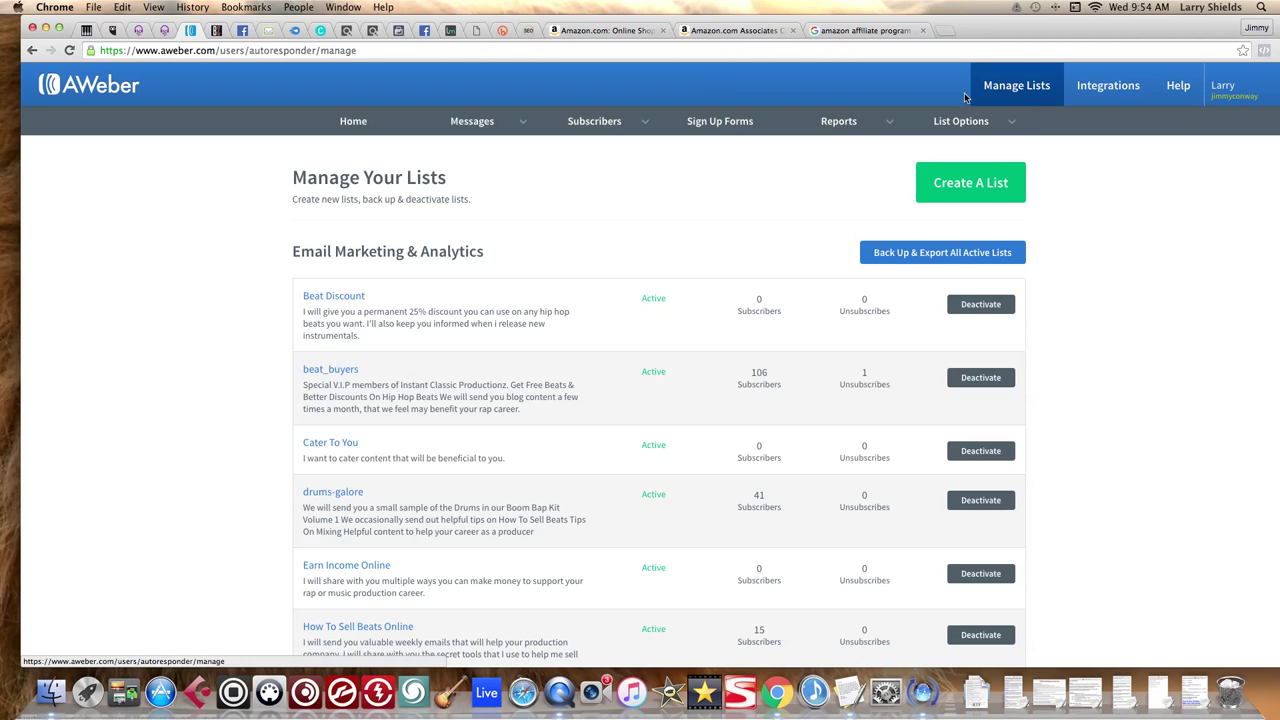
scroll(650, 158, left, 5)
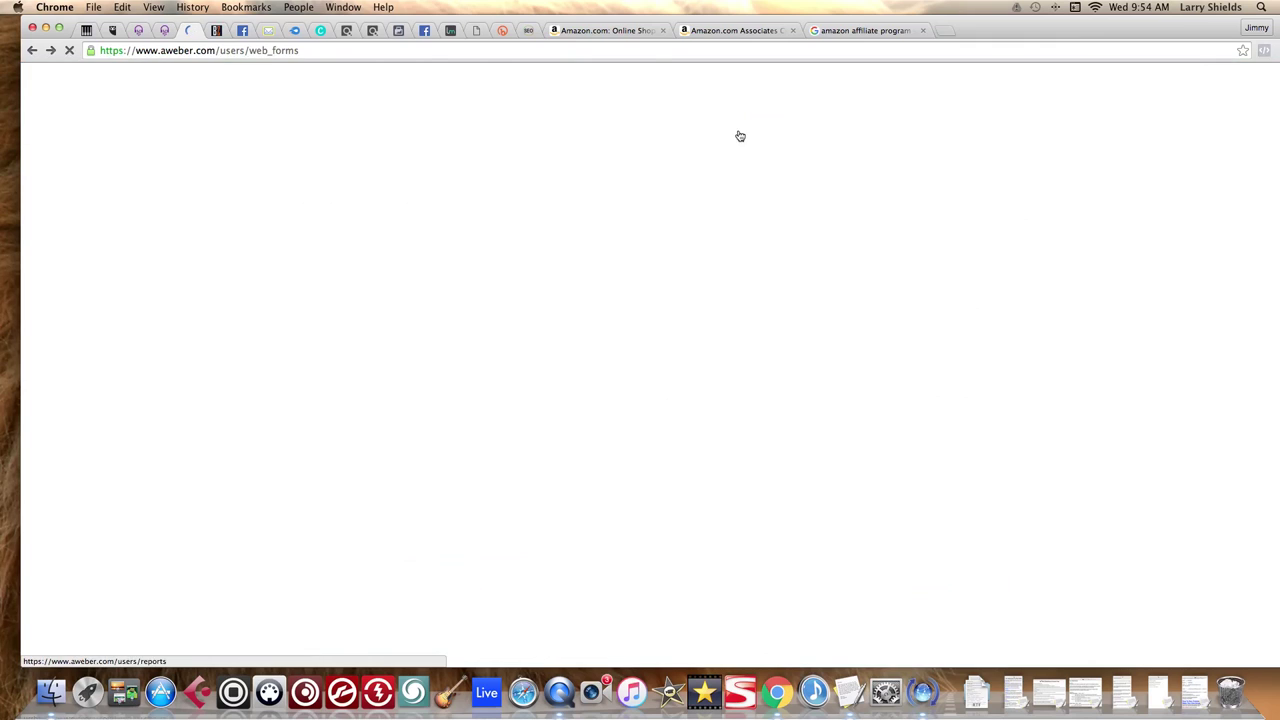
mouse_move(792, 120)
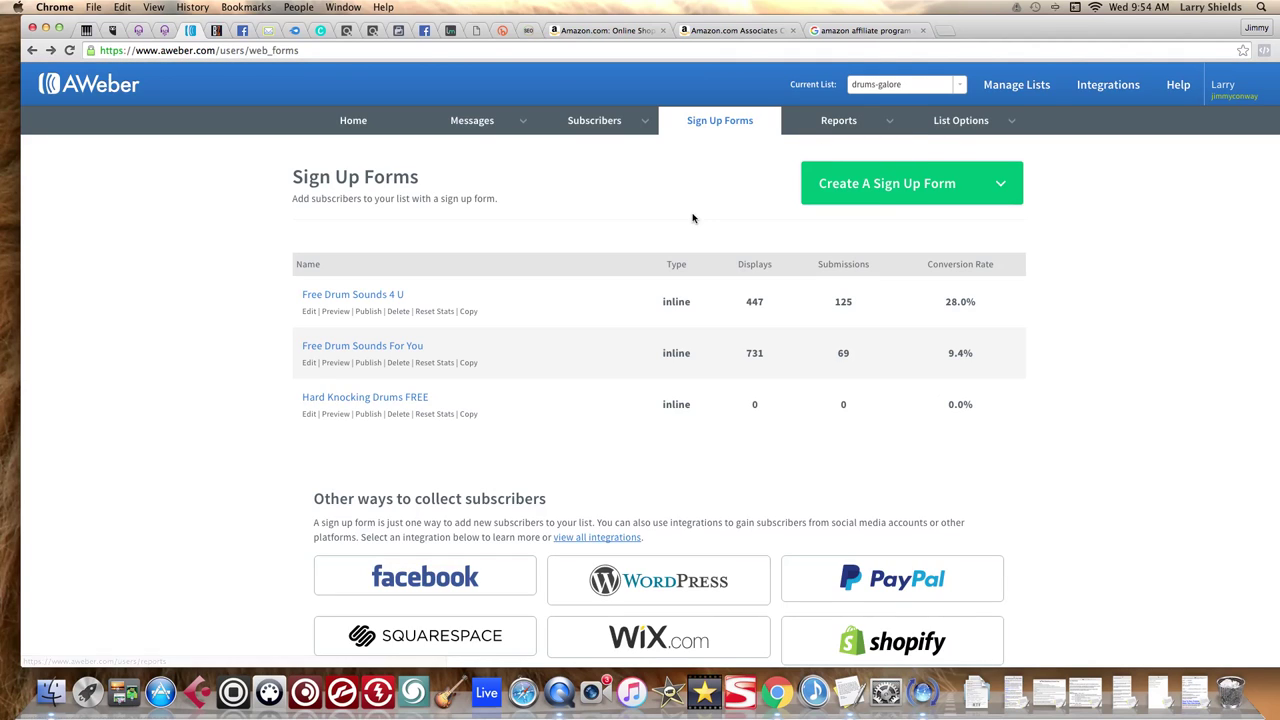
Create a new sign up form for the drums-galore list and look over its design page
click(996, 185)
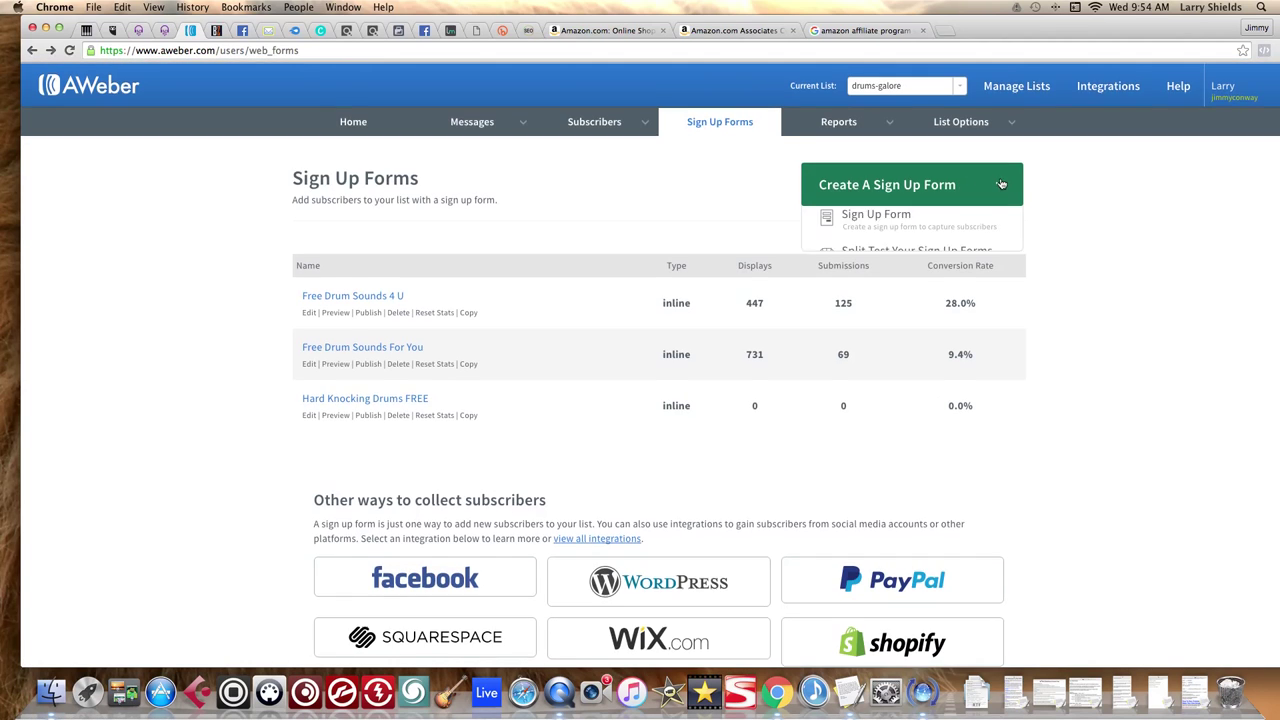
click(874, 227)
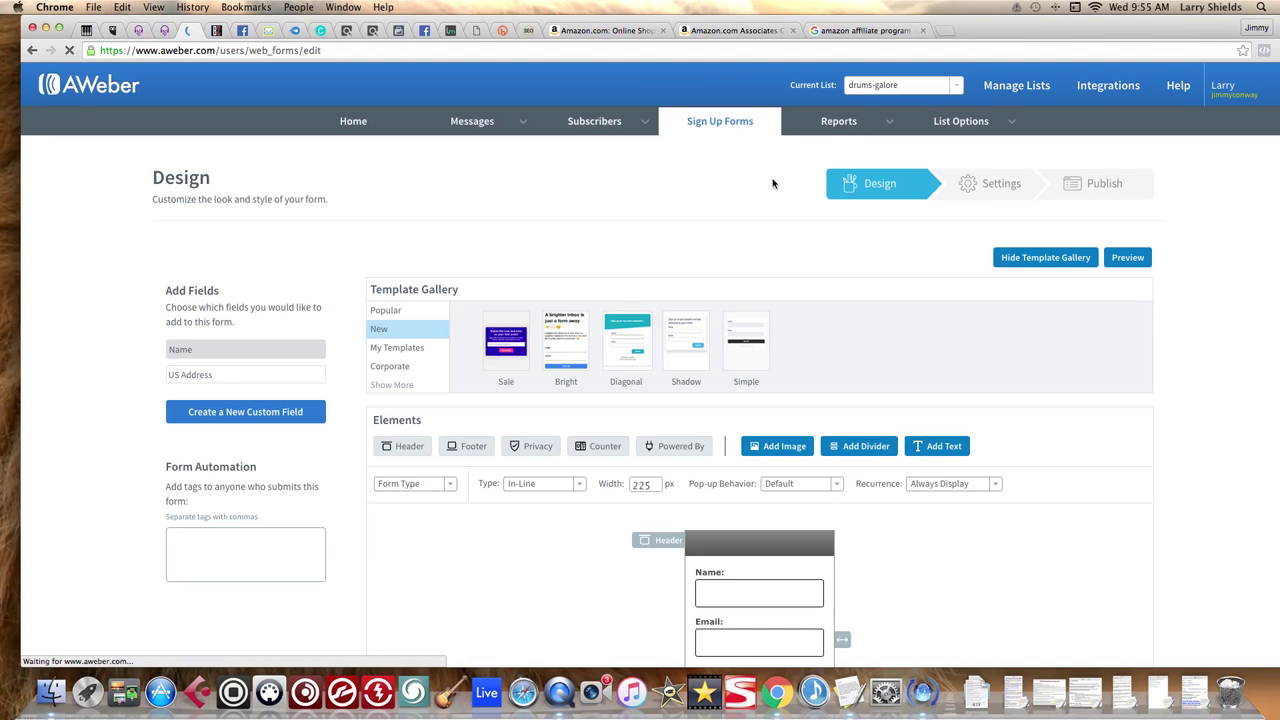
scroll(760, 185, down, 5)
scroll(670, 231, up, 5)
scroll(671, 232, down, 2)
scroll(671, 232, up, 2)
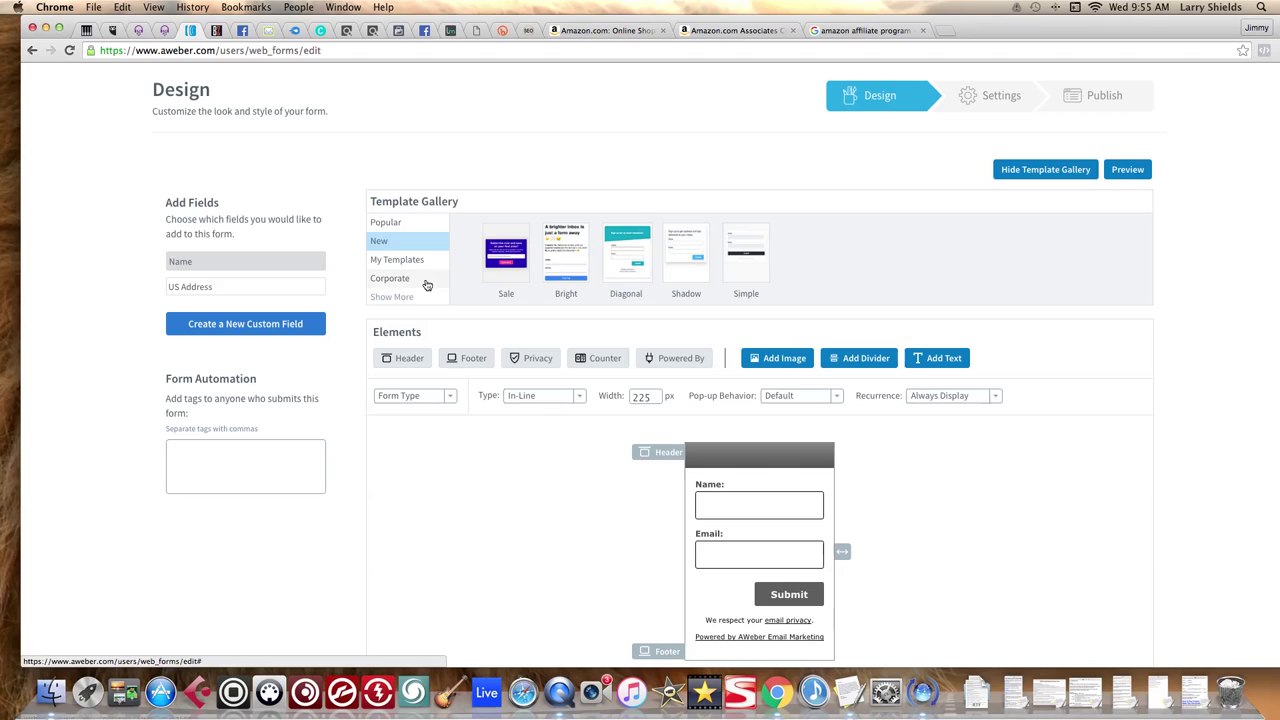
Browse the My Templates and Corporate categories of the template gallery
click(398, 261)
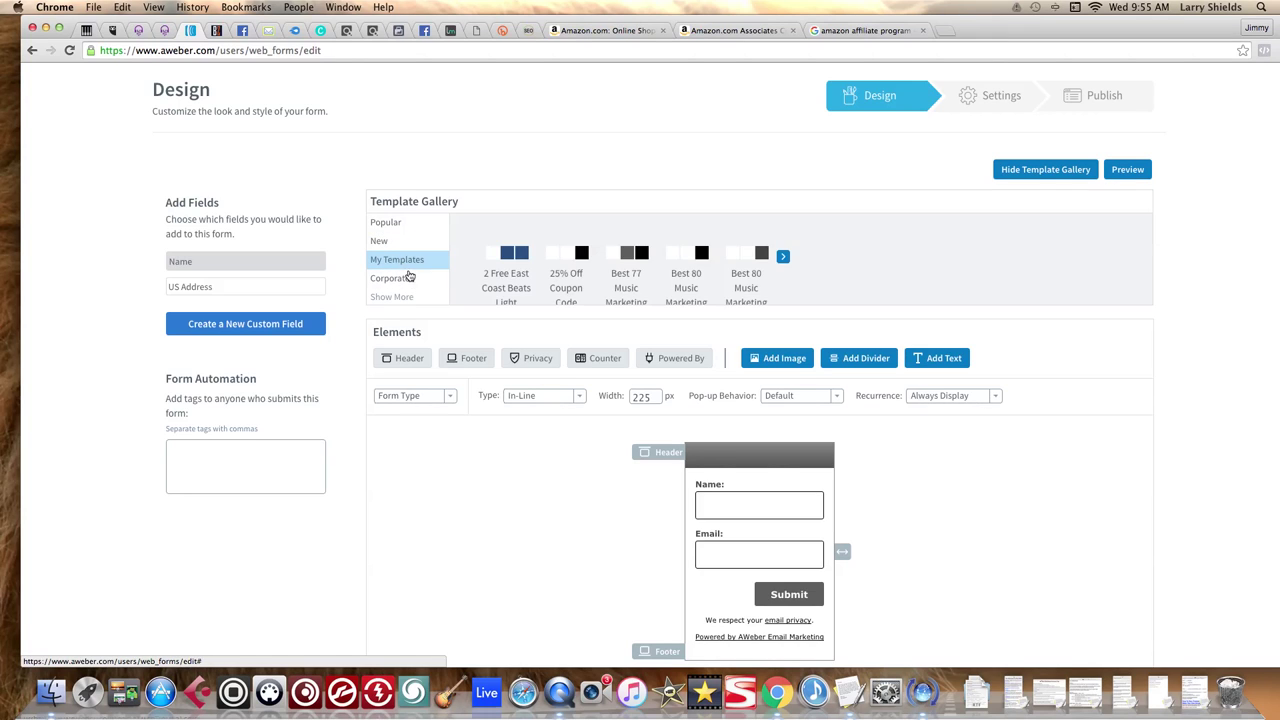
click(405, 279)
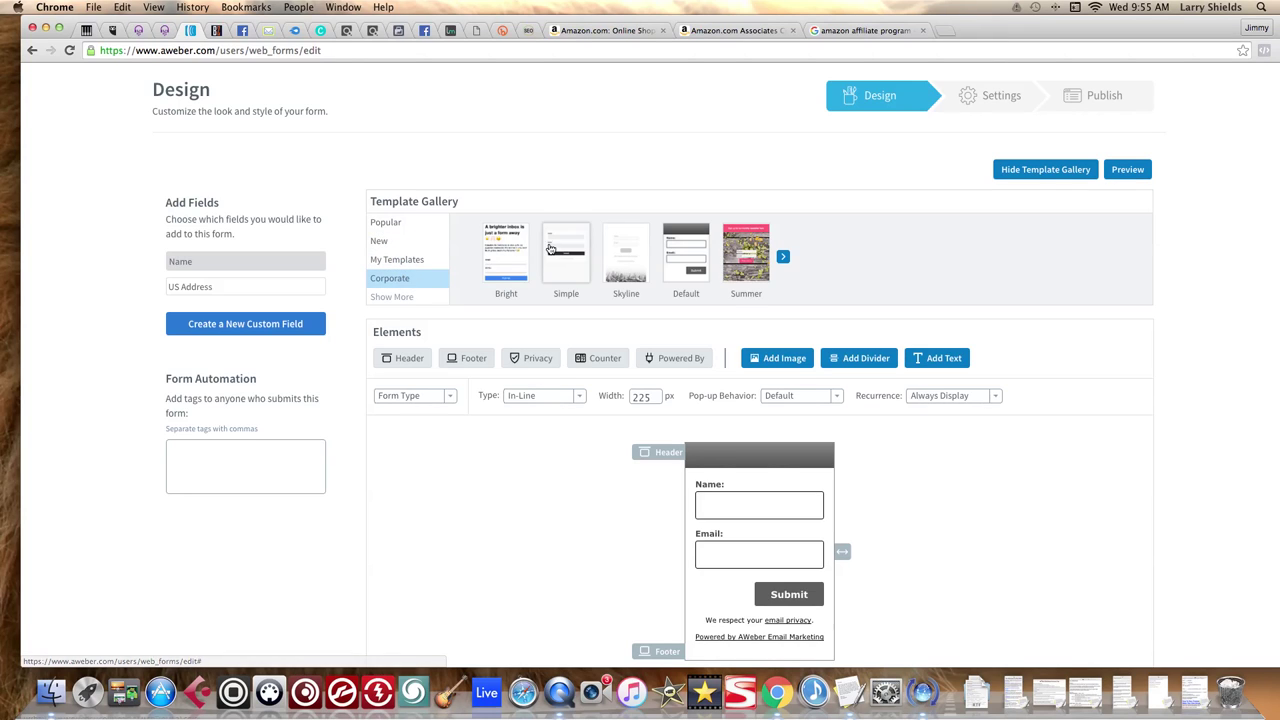
click(782, 258)
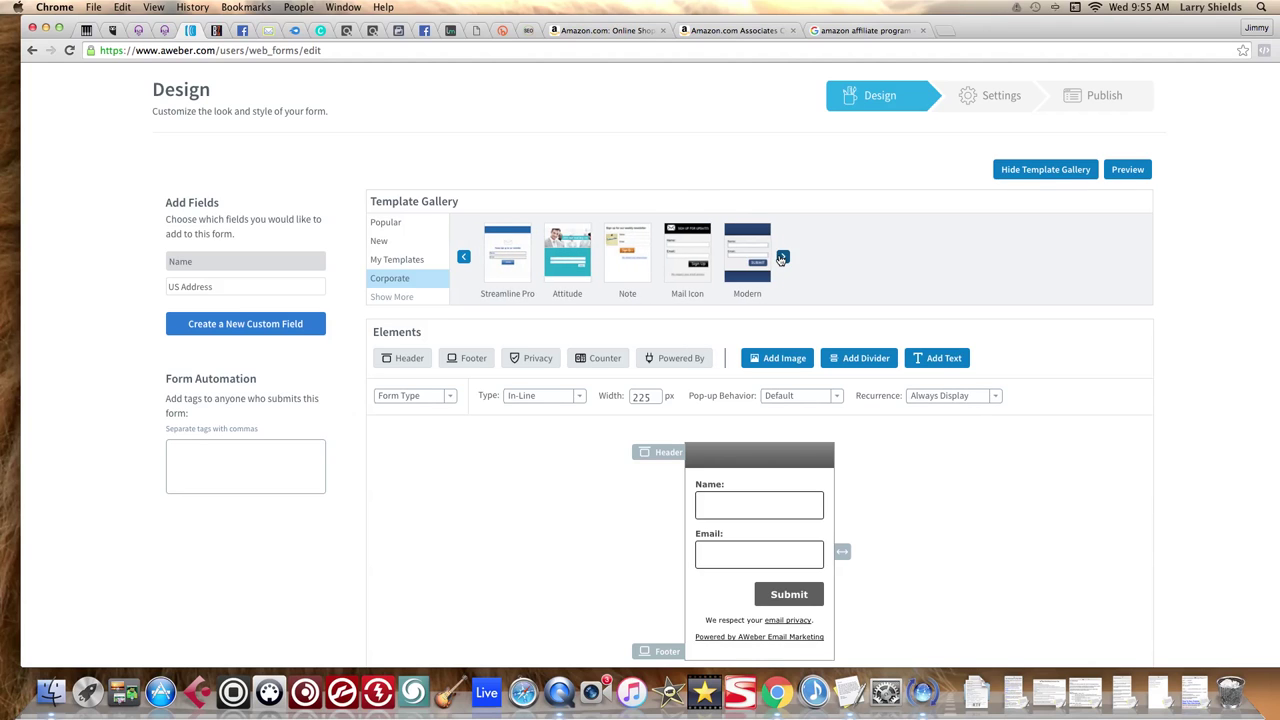
click(782, 258)
click(782, 258)
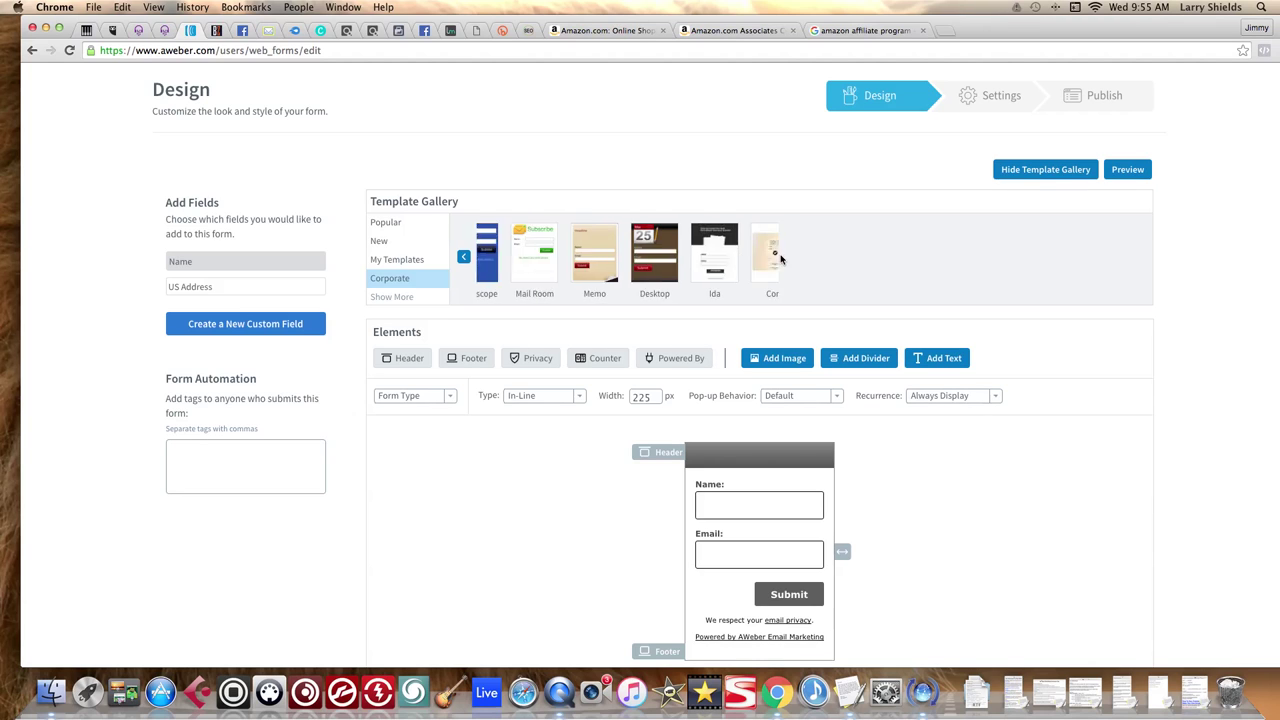
Load the Modern template in blue from the Blog category into the sign up form
click(410, 297)
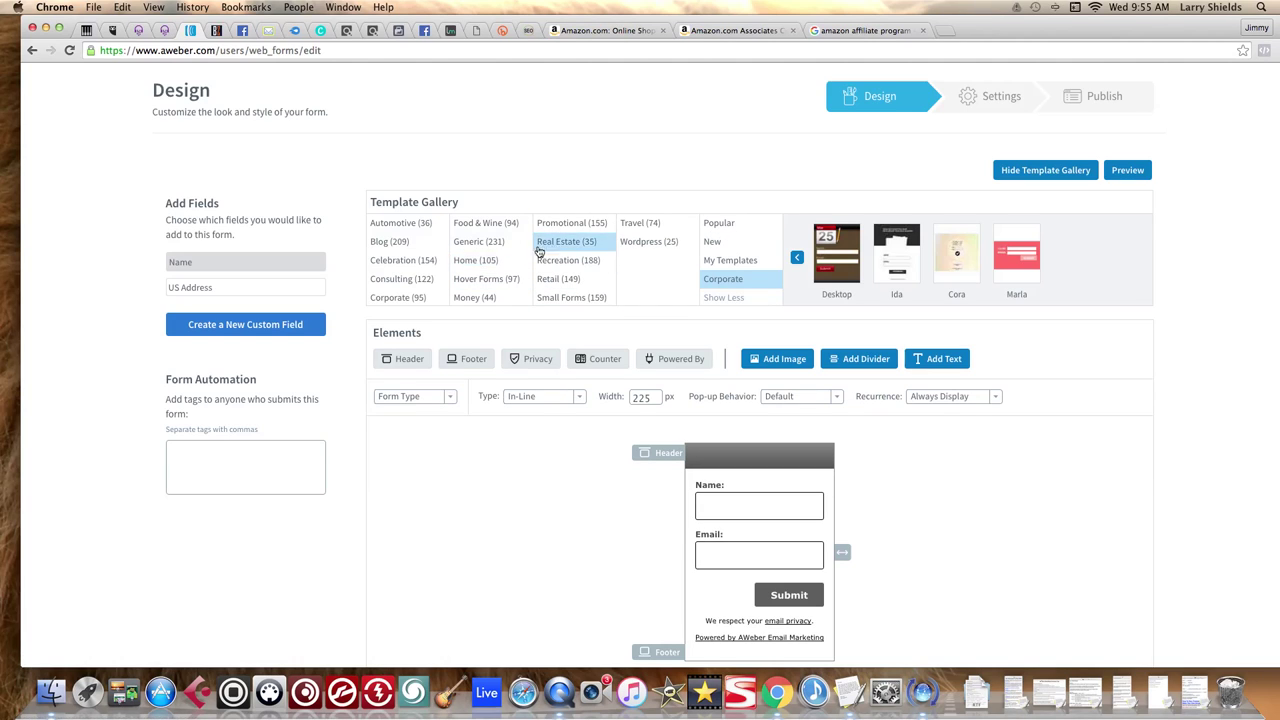
click(405, 243)
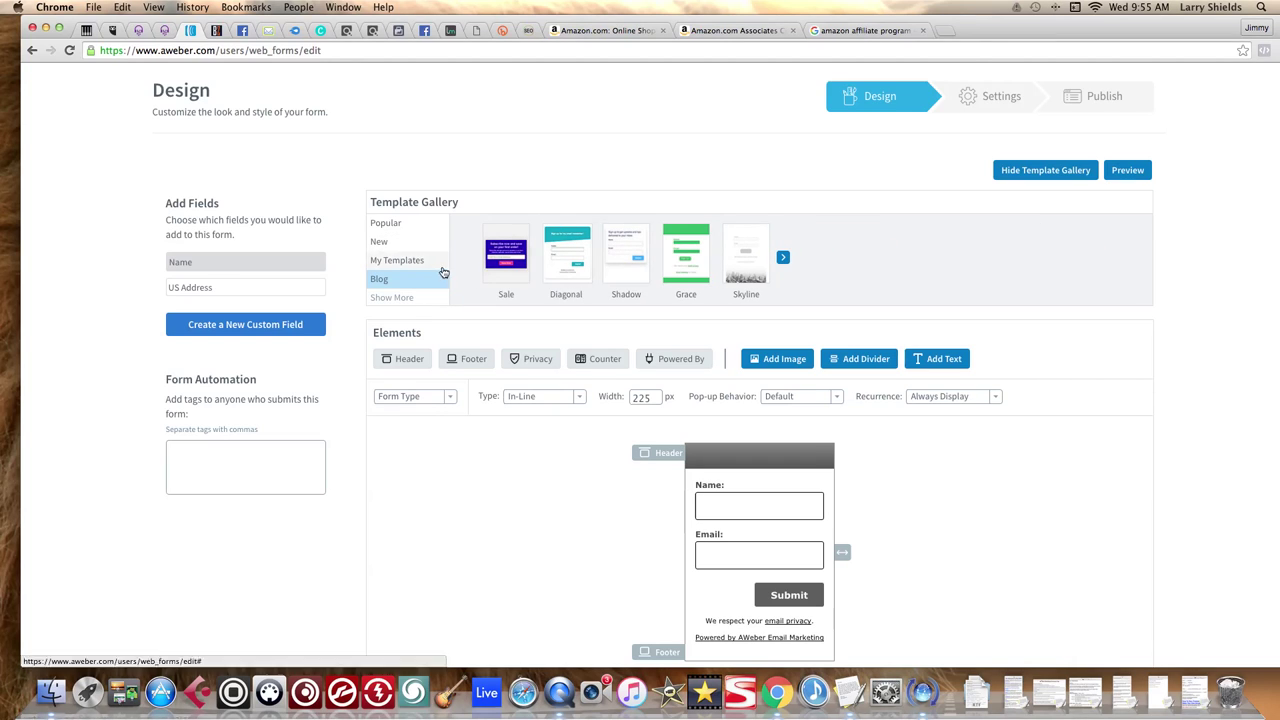
click(783, 258)
click(784, 258)
click(784, 258)
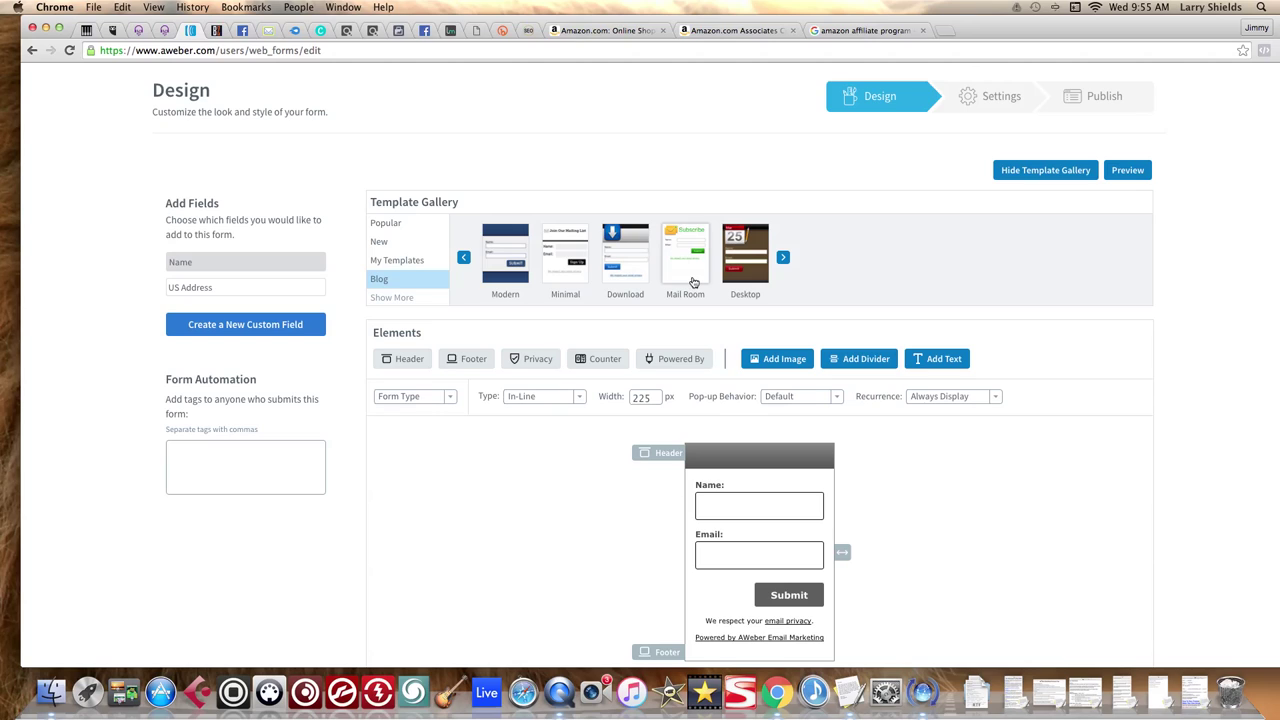
click(507, 279)
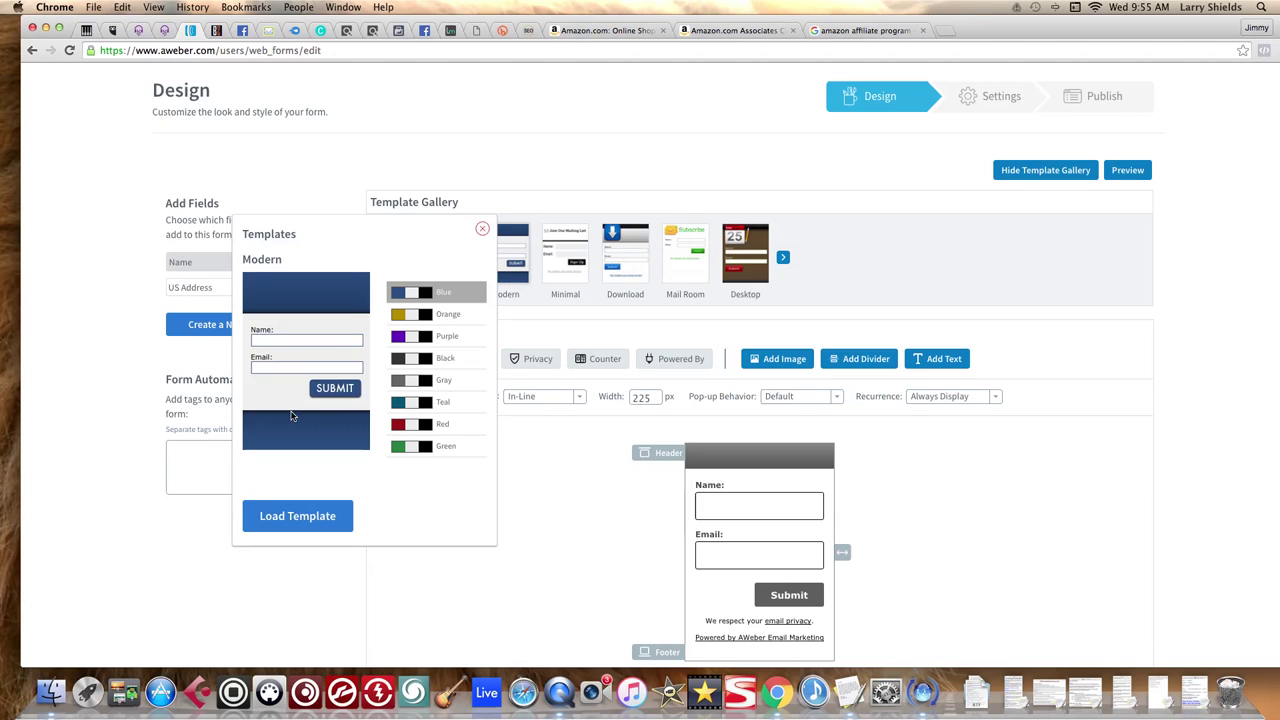
click(300, 520)
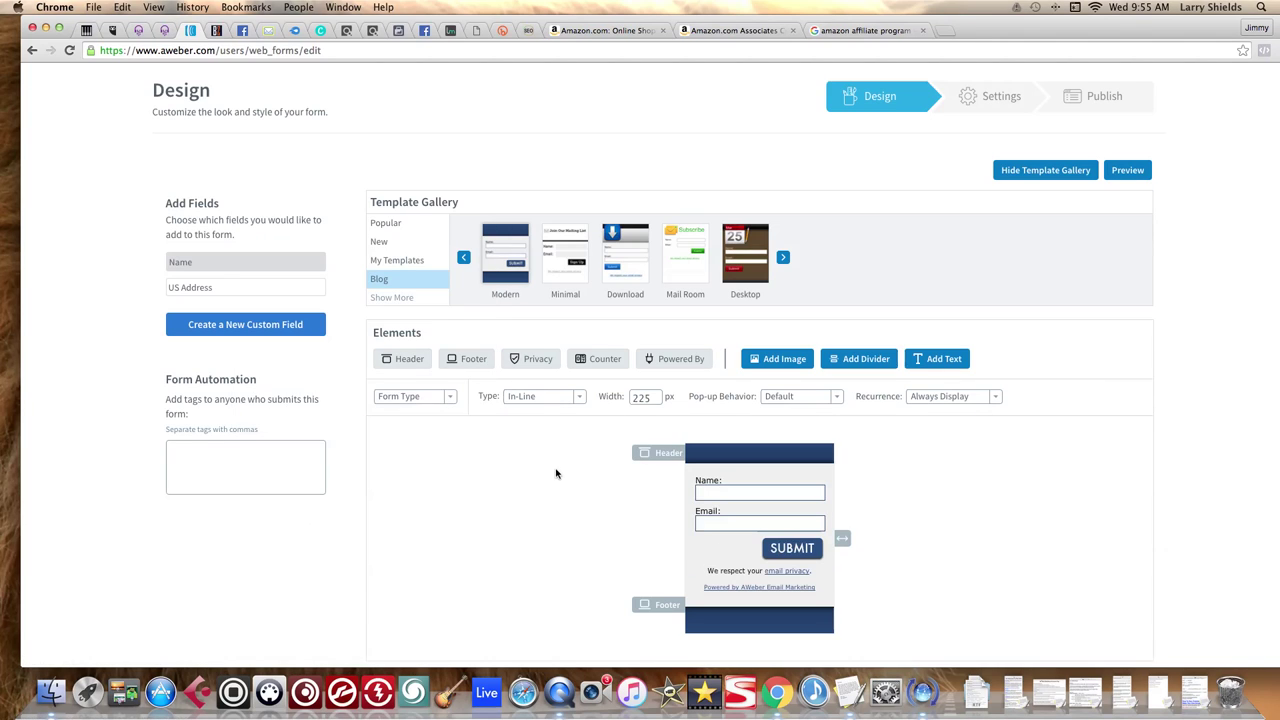
Enter the form header text "Are You Looking For A High Quality Microphone?"
click(741, 455)
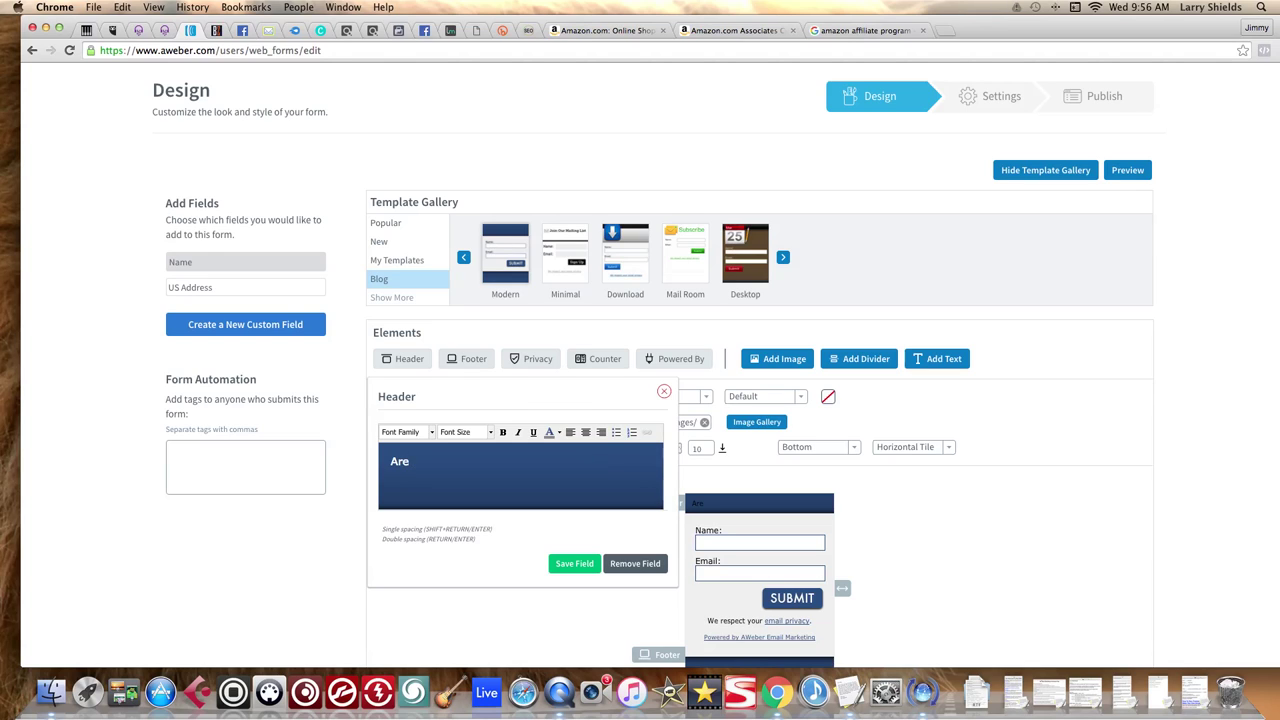
text(O)
key(BackSpace)
text(Looking For A High Quality Micr)
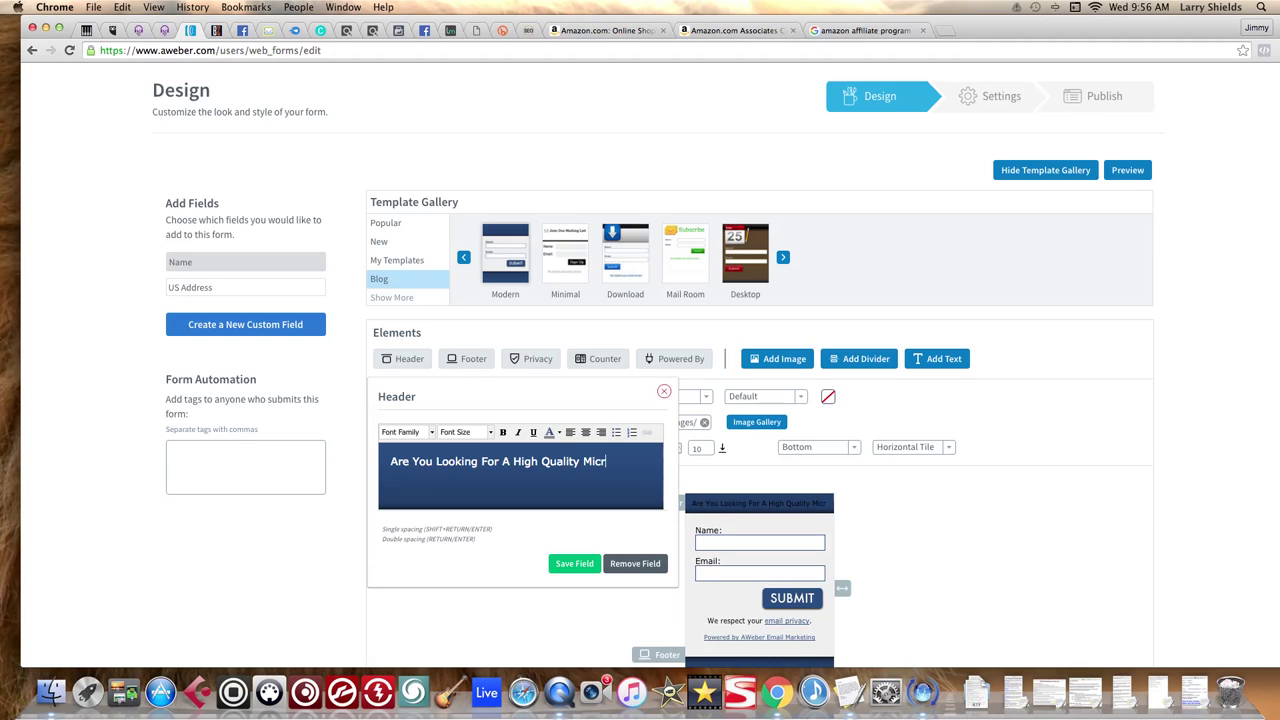
text(ophone and)
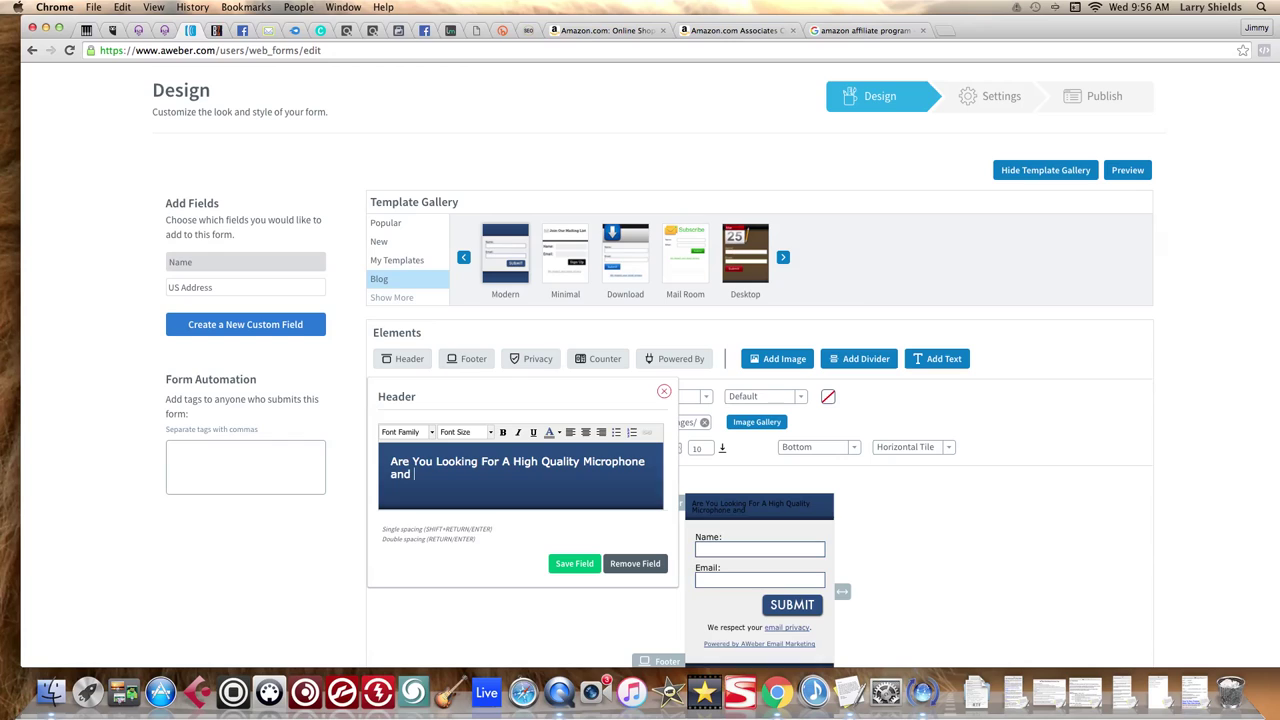
key(BackSpace)
key(BackSpace)
key(BackSpace)
key(BackSpace)
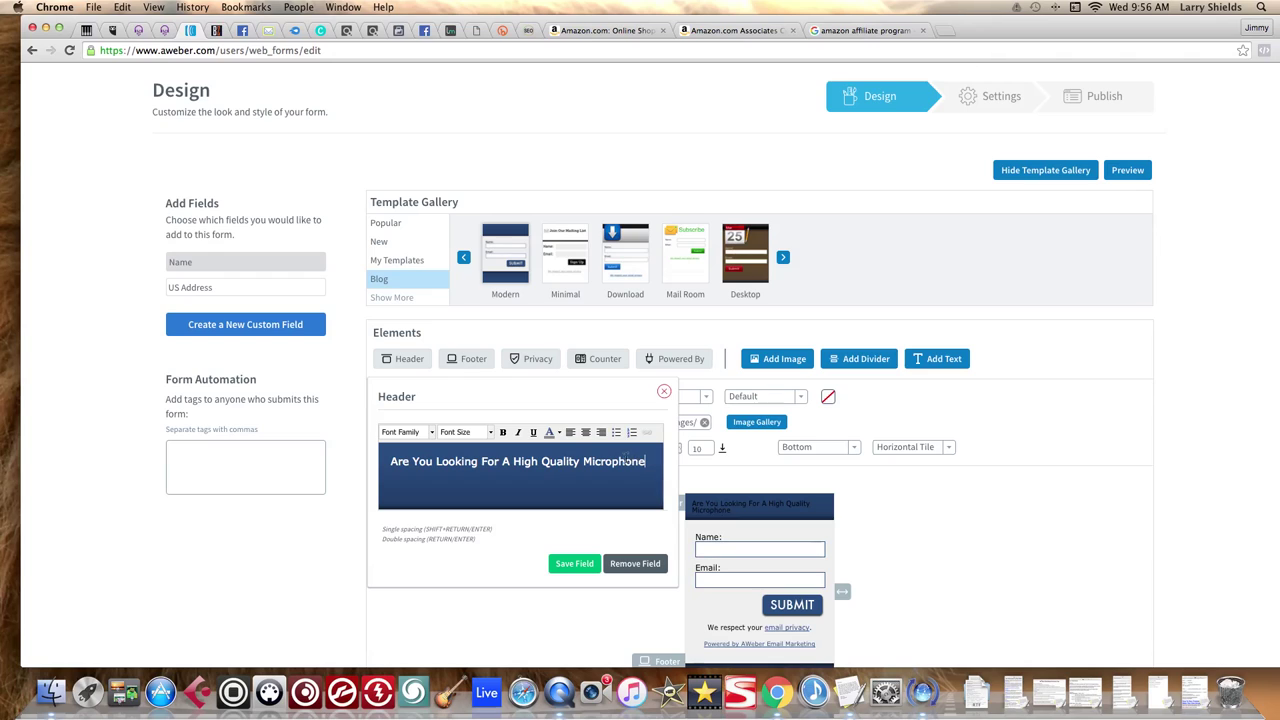
Set the font size of the whole header question to 24px
drag(655, 456, 393, 455)
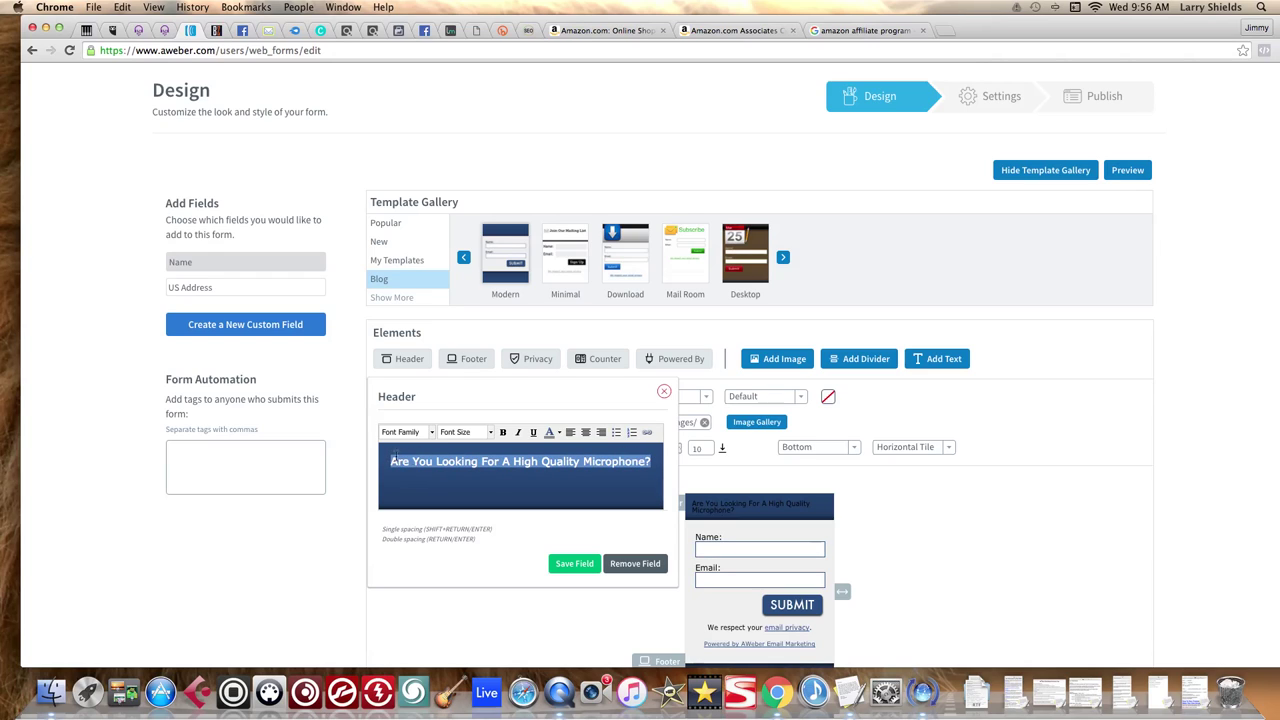
click(476, 434)
scroll(470, 489, down, 5)
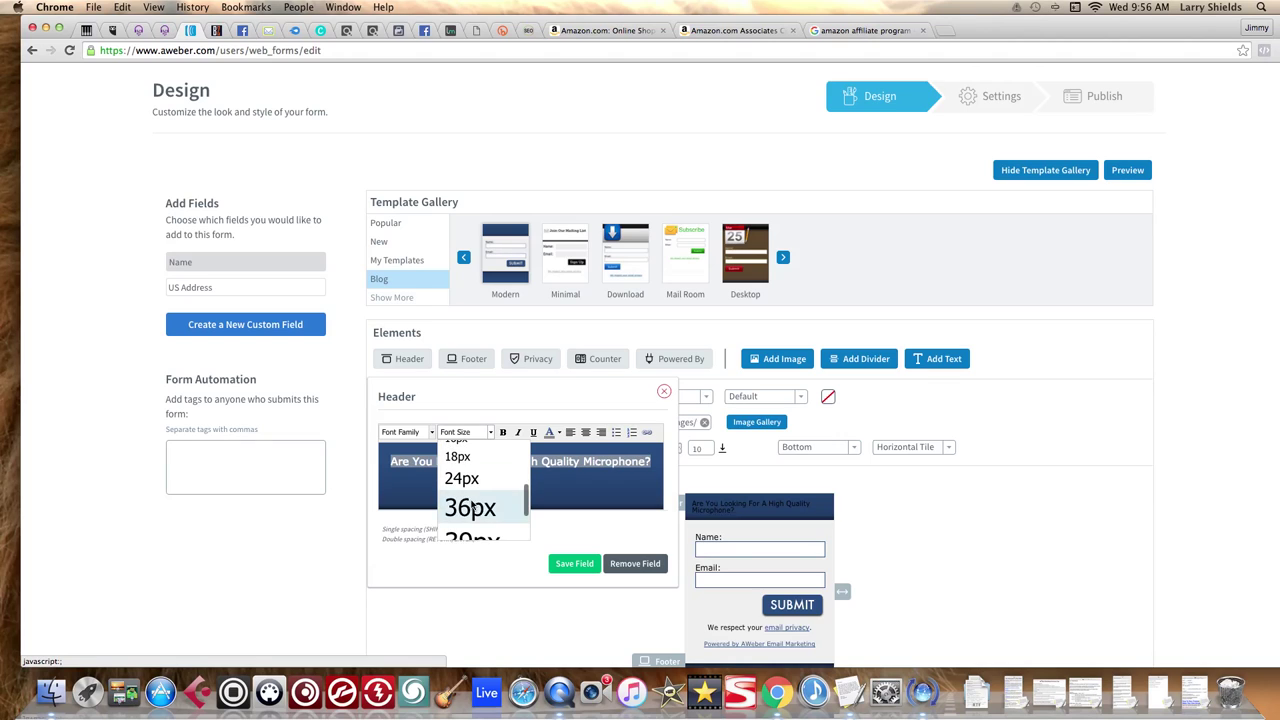
click(472, 478)
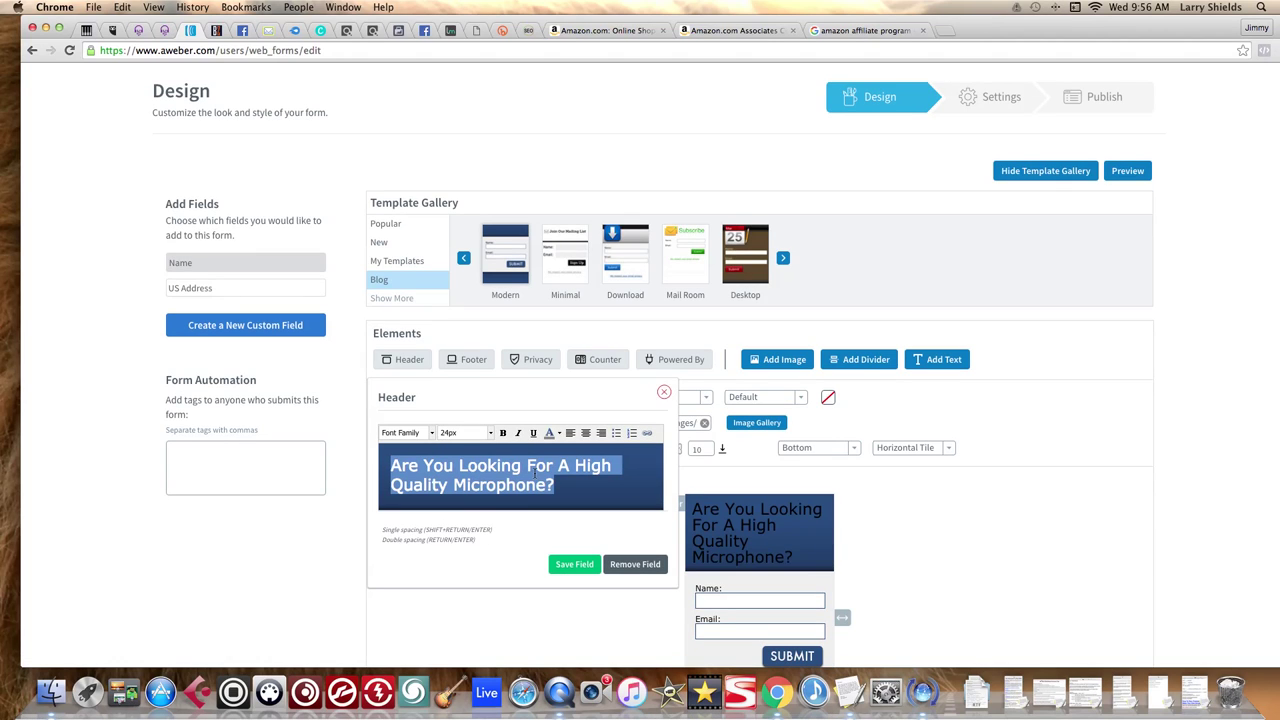
Add a second header line reading "Sign up below & learn what I use to record amazing sounding vocals" under the microphone question
click(579, 487)
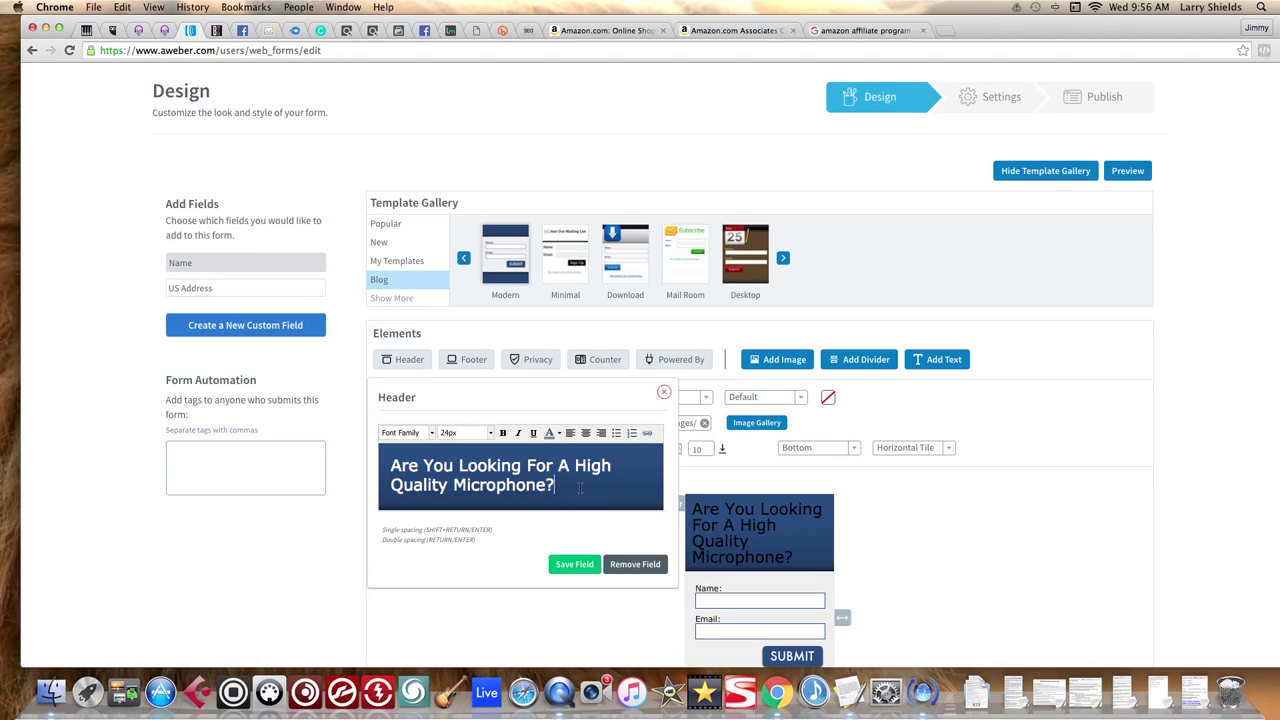
key(Return)
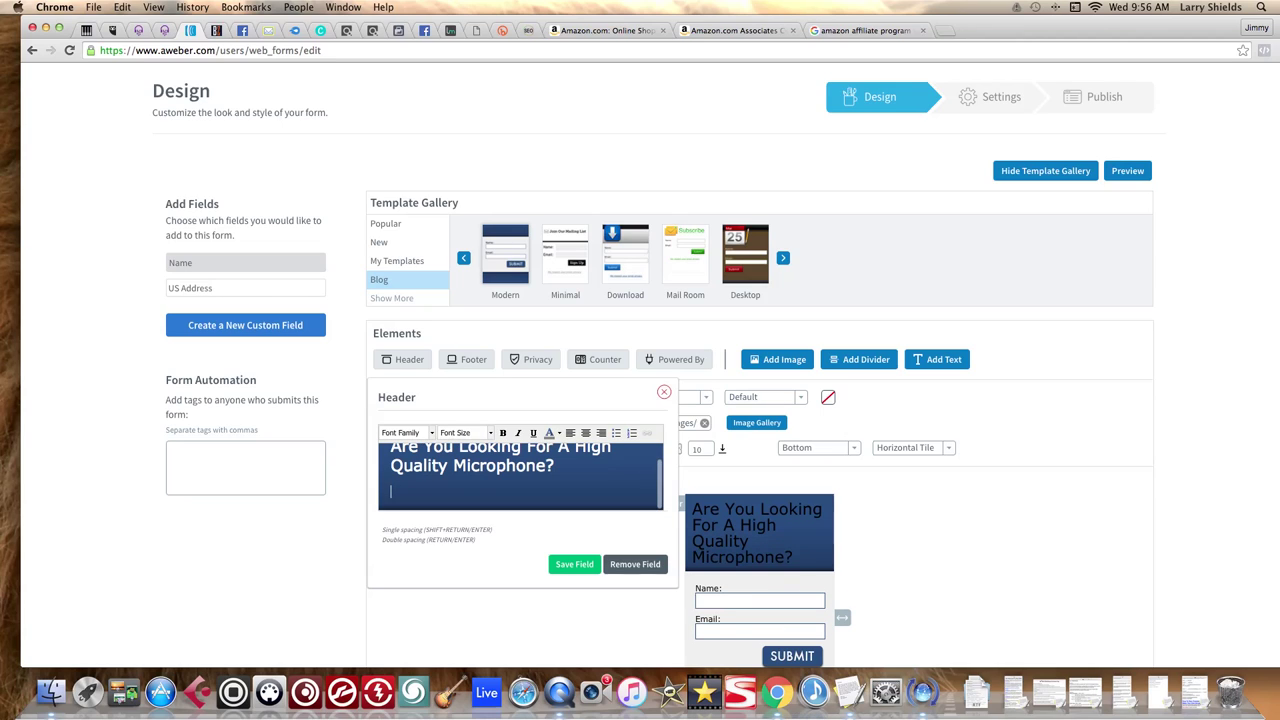
text(si)
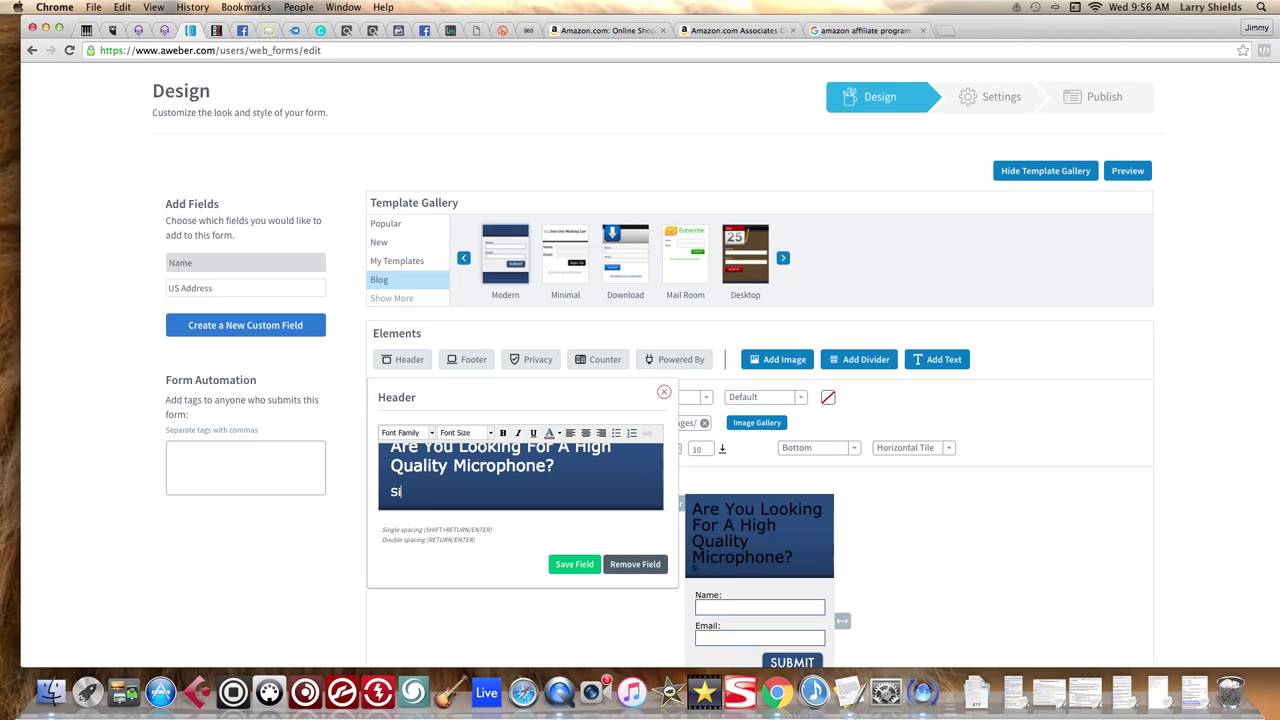
text(gn up below & learn)
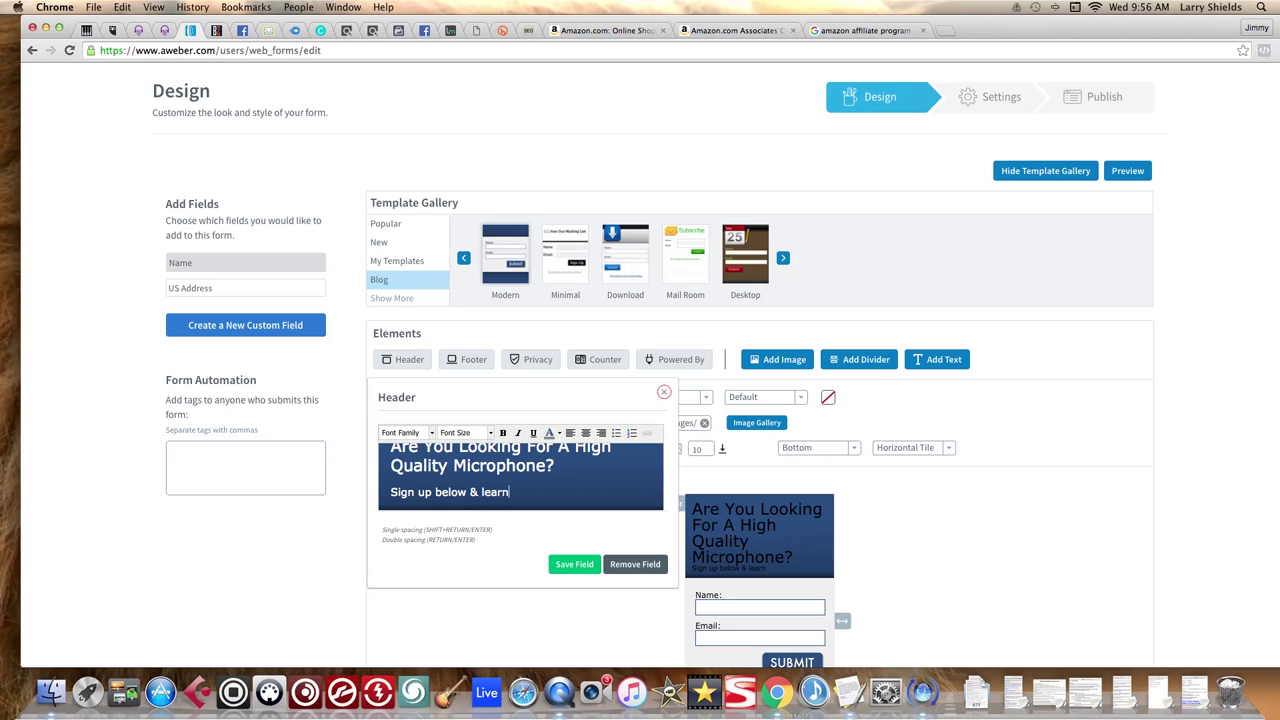
text( what I use to make)
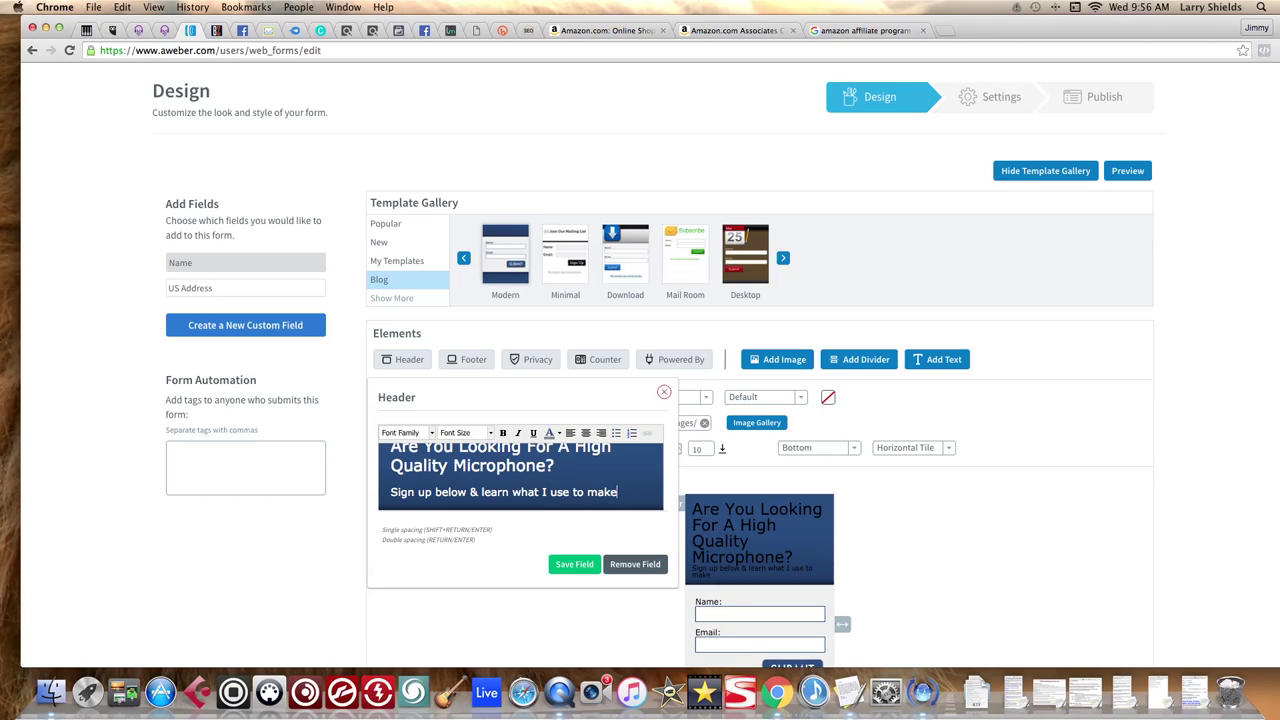
key(BackSpace)
key(BackSpace)
key(BackSpace)
key(BackSpace)
key(BackSpace)
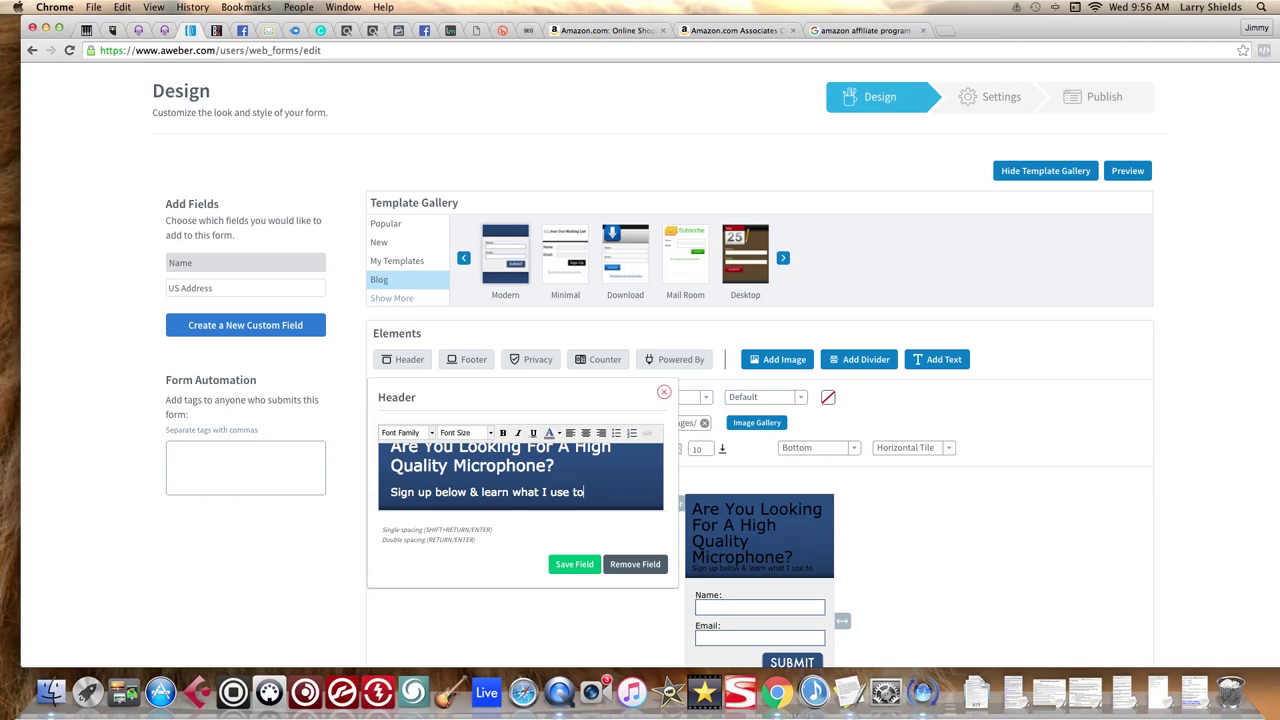
text(record)
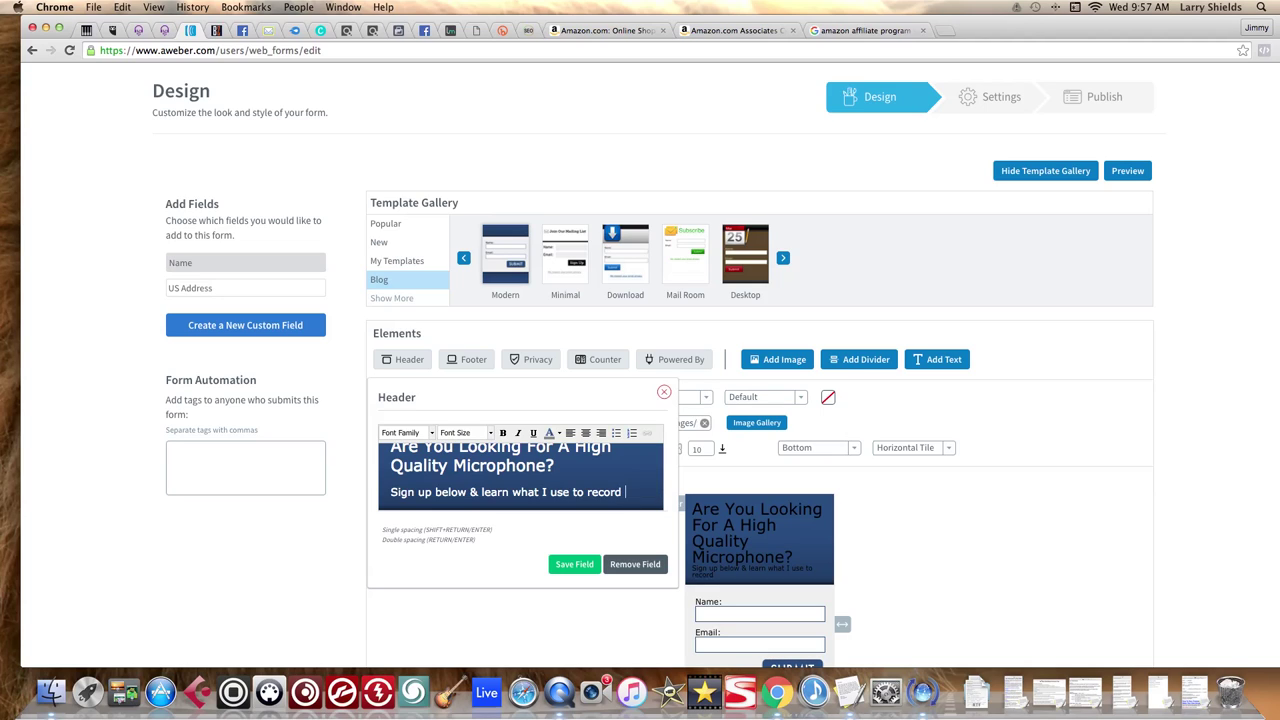
text(amaz)
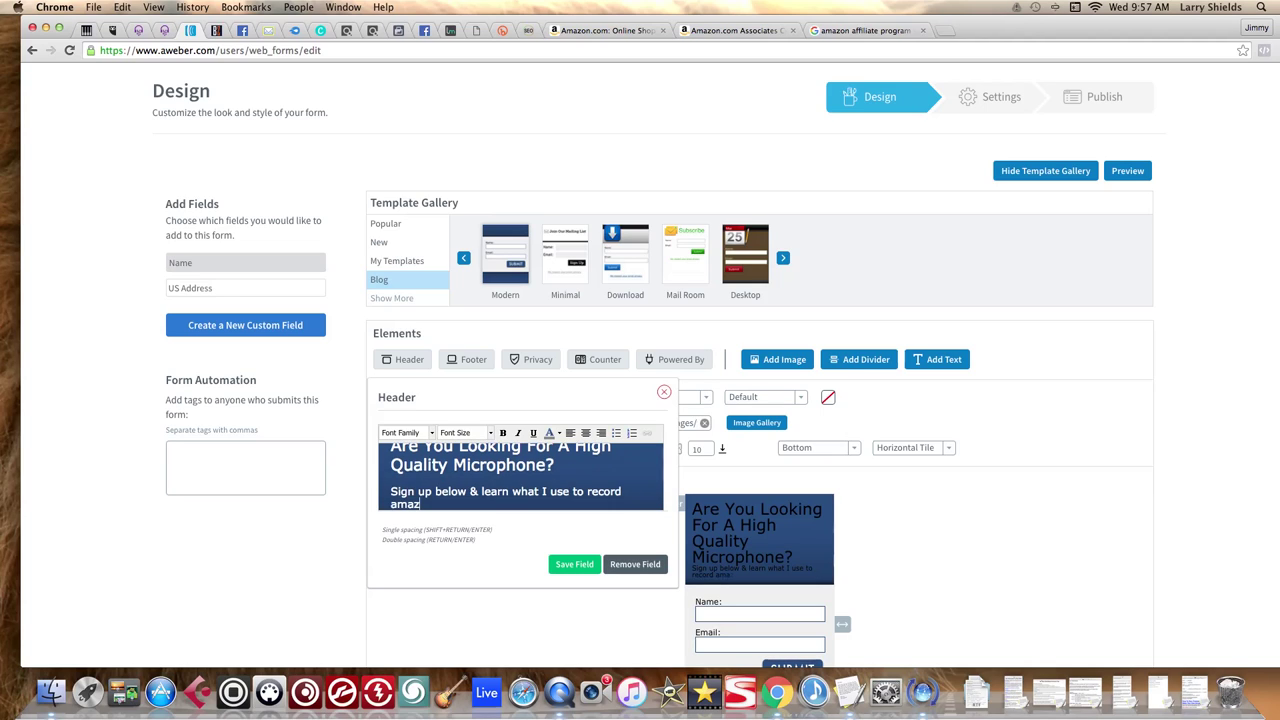
text(ing sounding vocals)
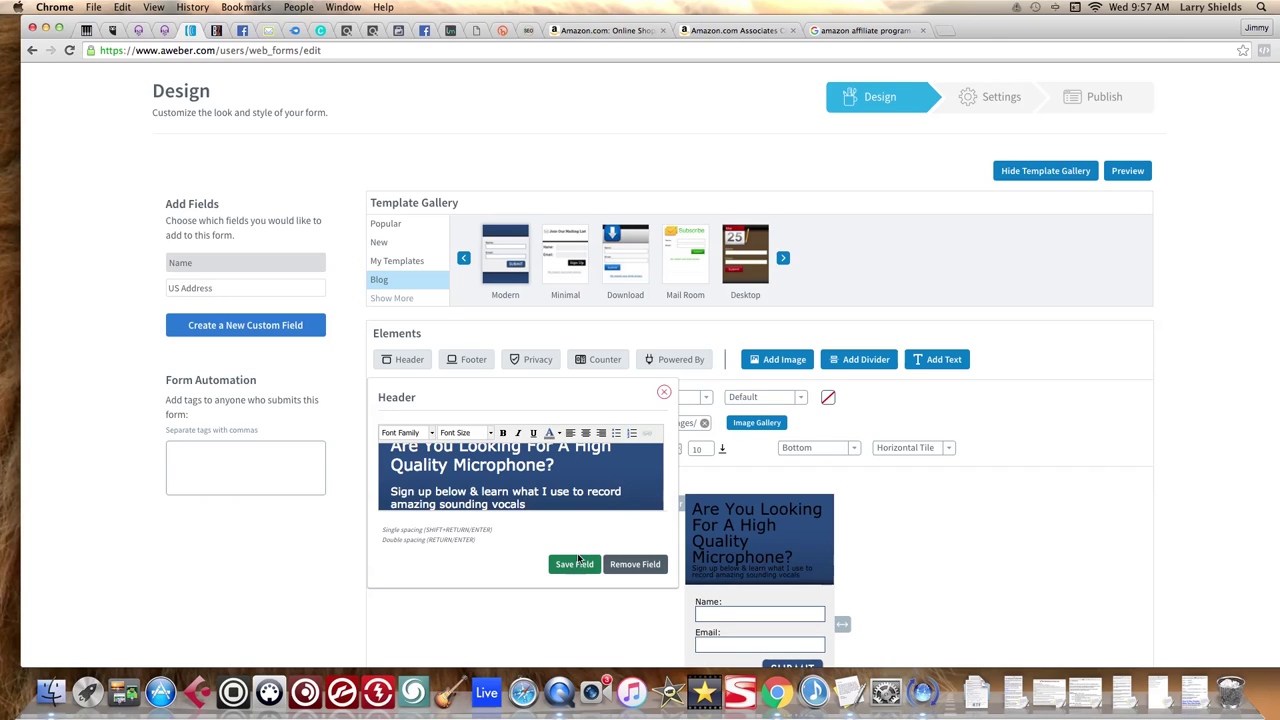
Set the font size of the header's "Sign up below" line to 18px and save the header field
drag(527, 504, 358, 494)
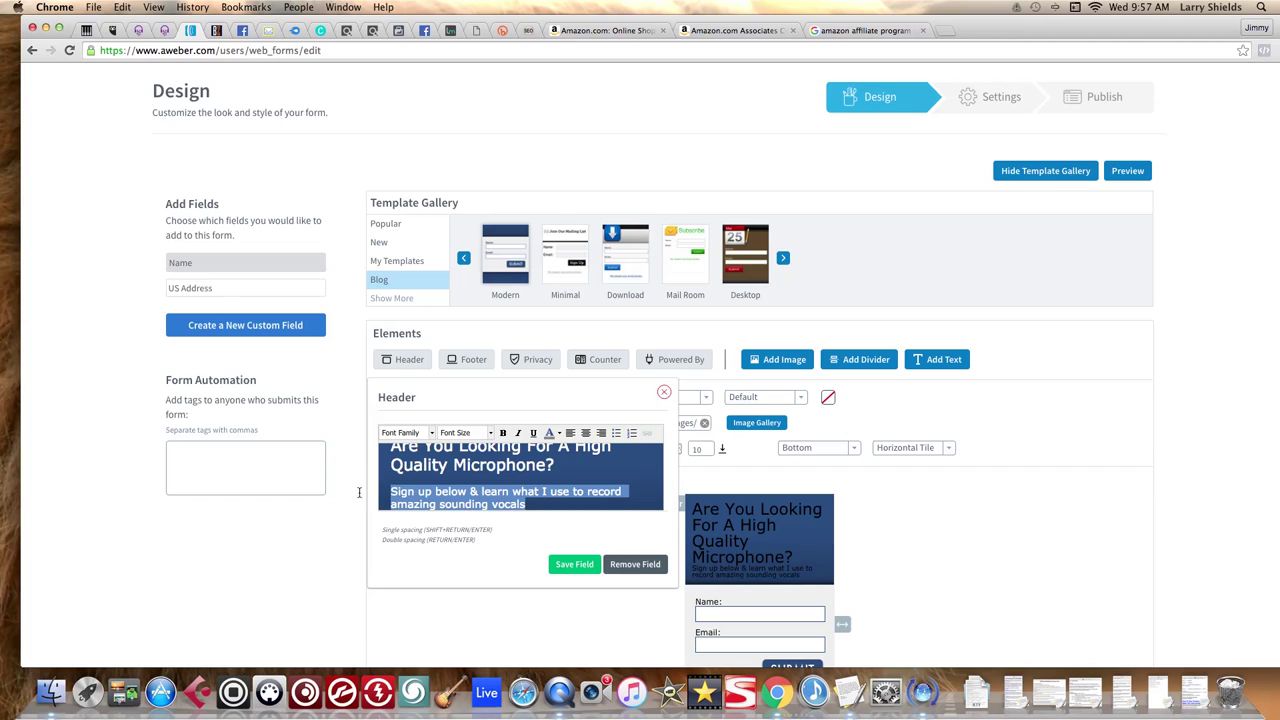
click(490, 434)
scroll(470, 500, up, 2)
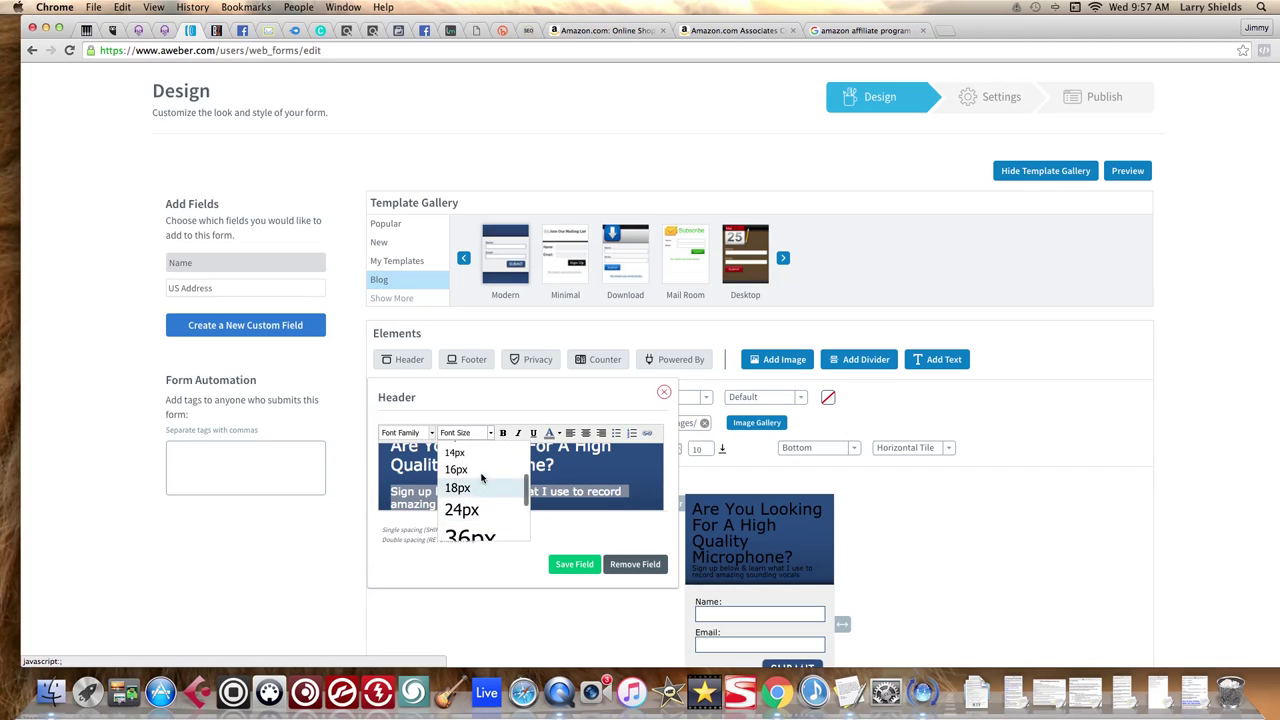
click(481, 471)
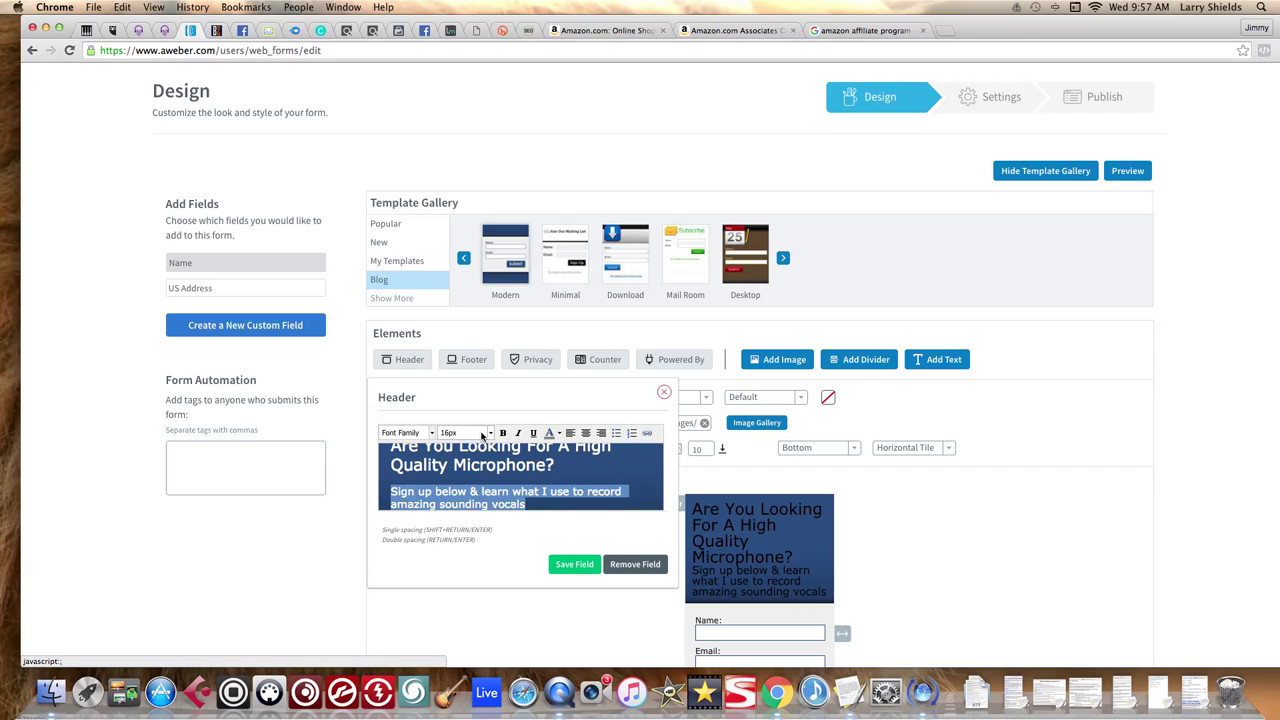
click(491, 436)
click(480, 488)
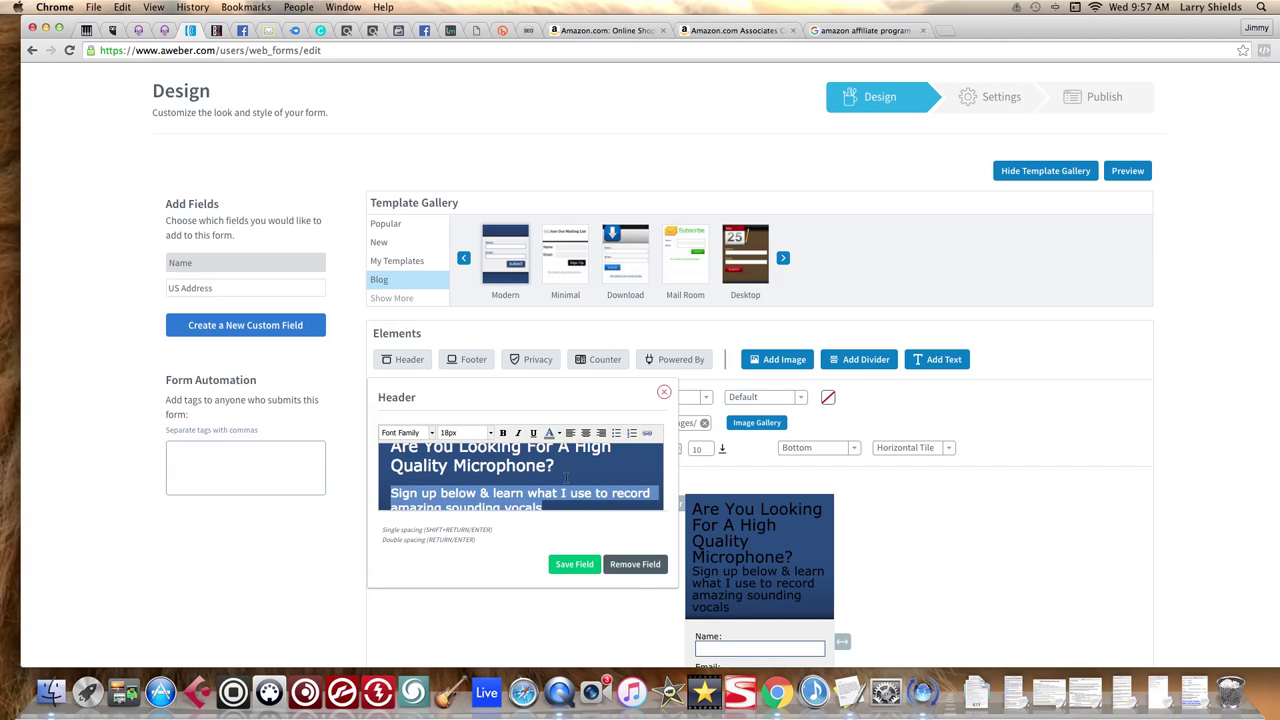
click(574, 564)
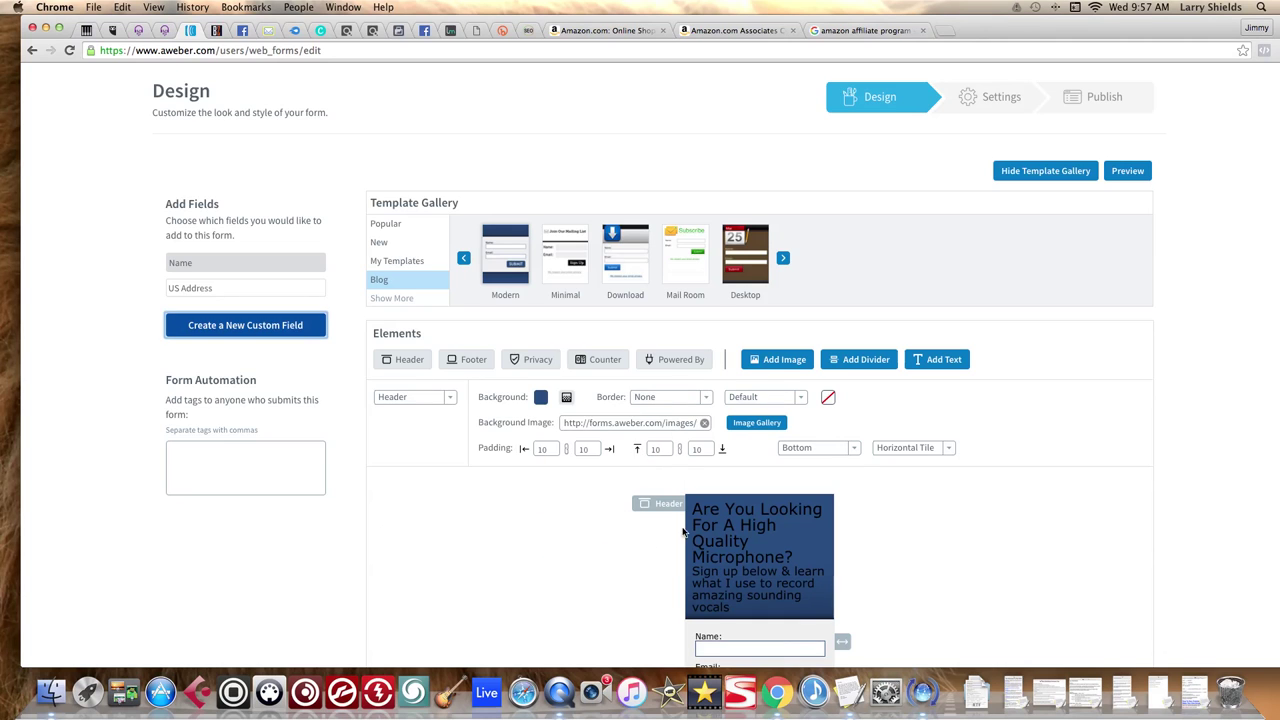
Widen the whole sign up form to about twice its current width
scroll(691, 525, down, 2)
scroll(691, 525, down, 2)
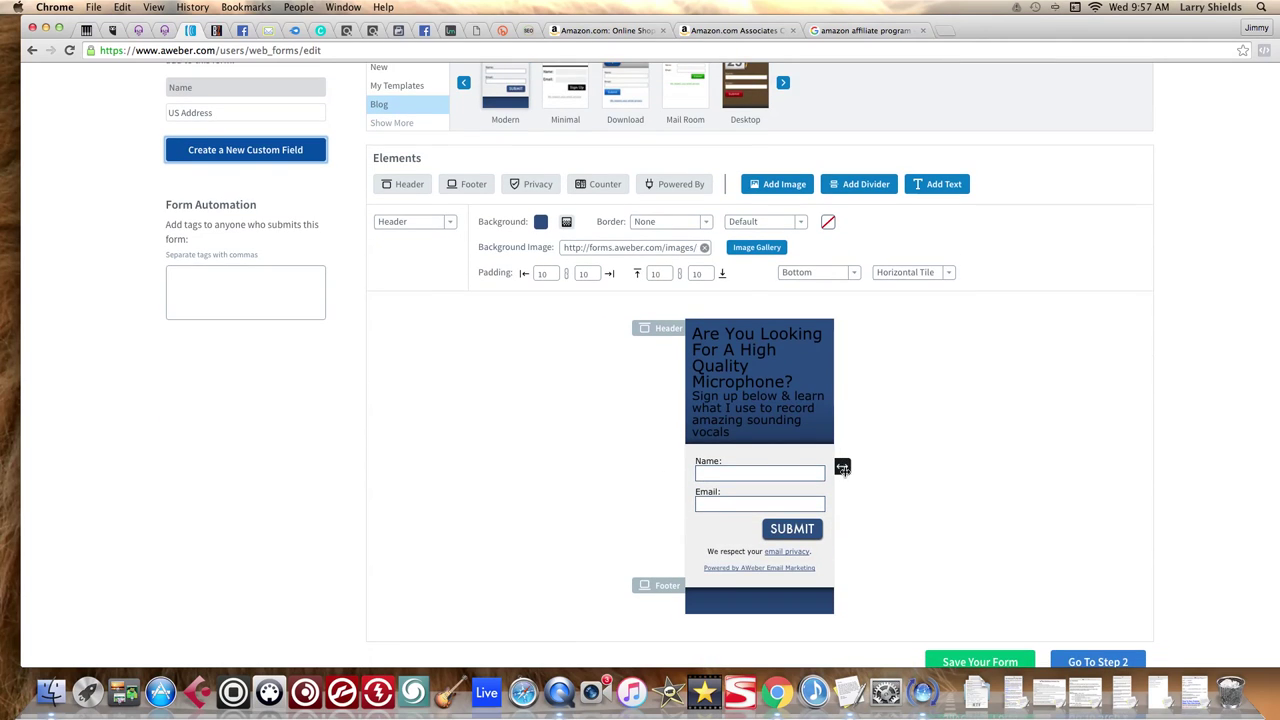
drag(842, 465, 973, 430)
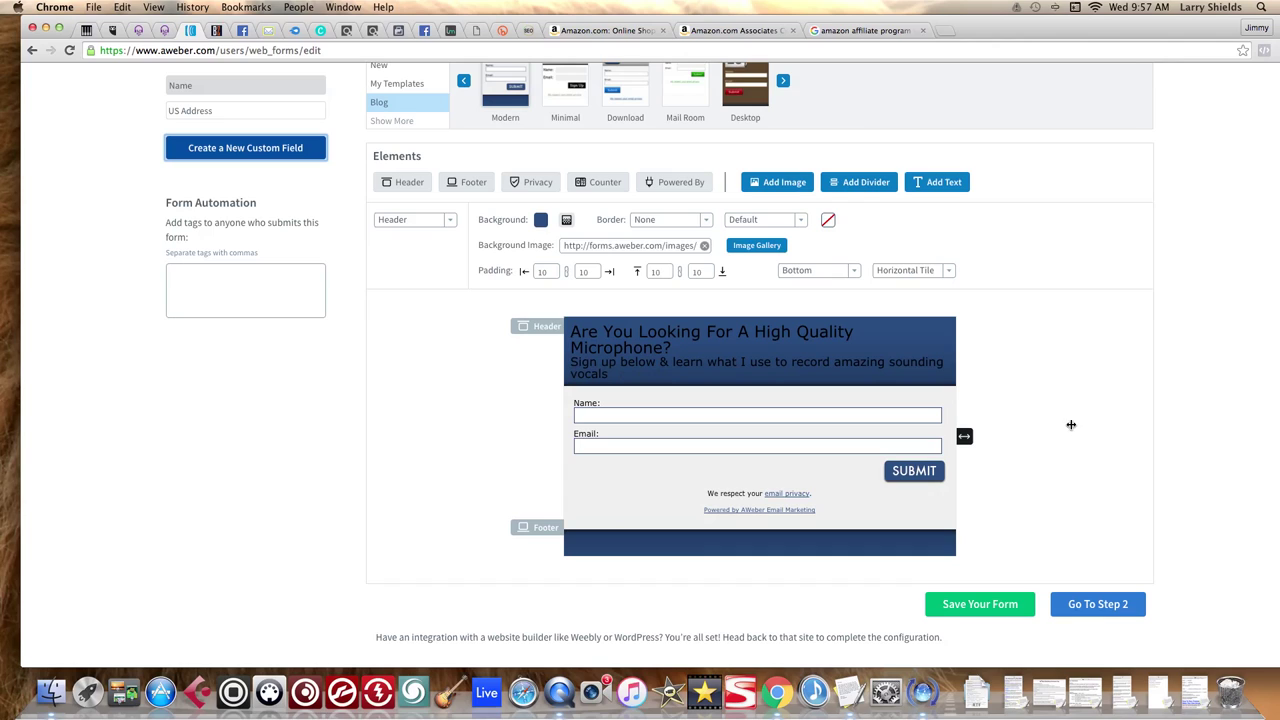
drag(964, 436, 919, 436)
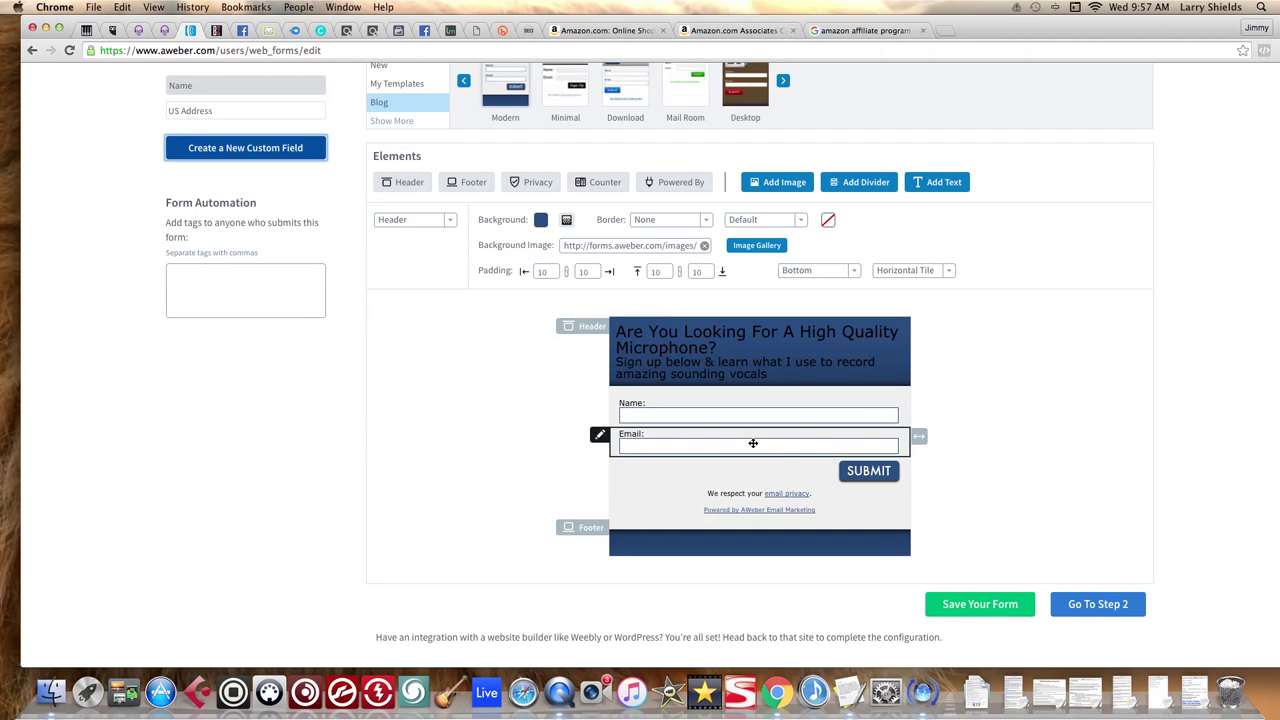
Change the submit button's text to "I Want Amazing Vocals Too" and save the field
click(793, 479)
click(522, 472)
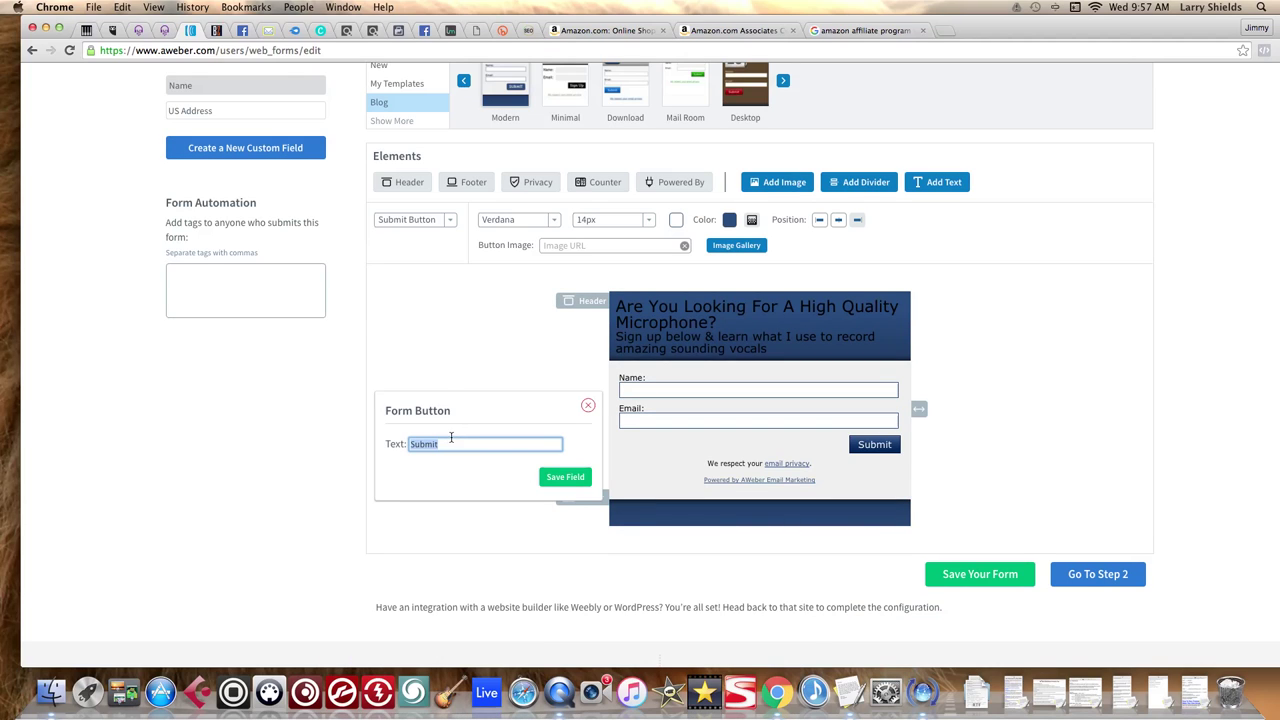
text(I Want High)
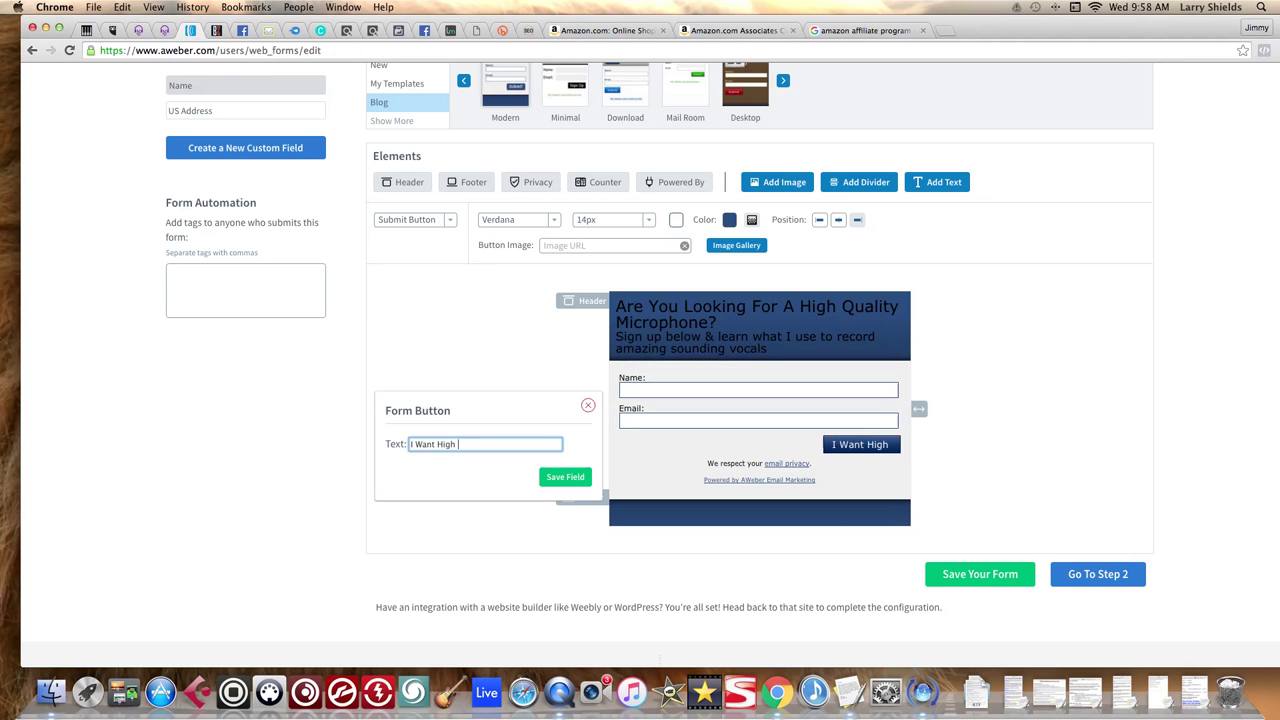
key(BackSpace)
key(BackSpace)
key(BackSpace)
key(BackSpace)
text(Amazing )
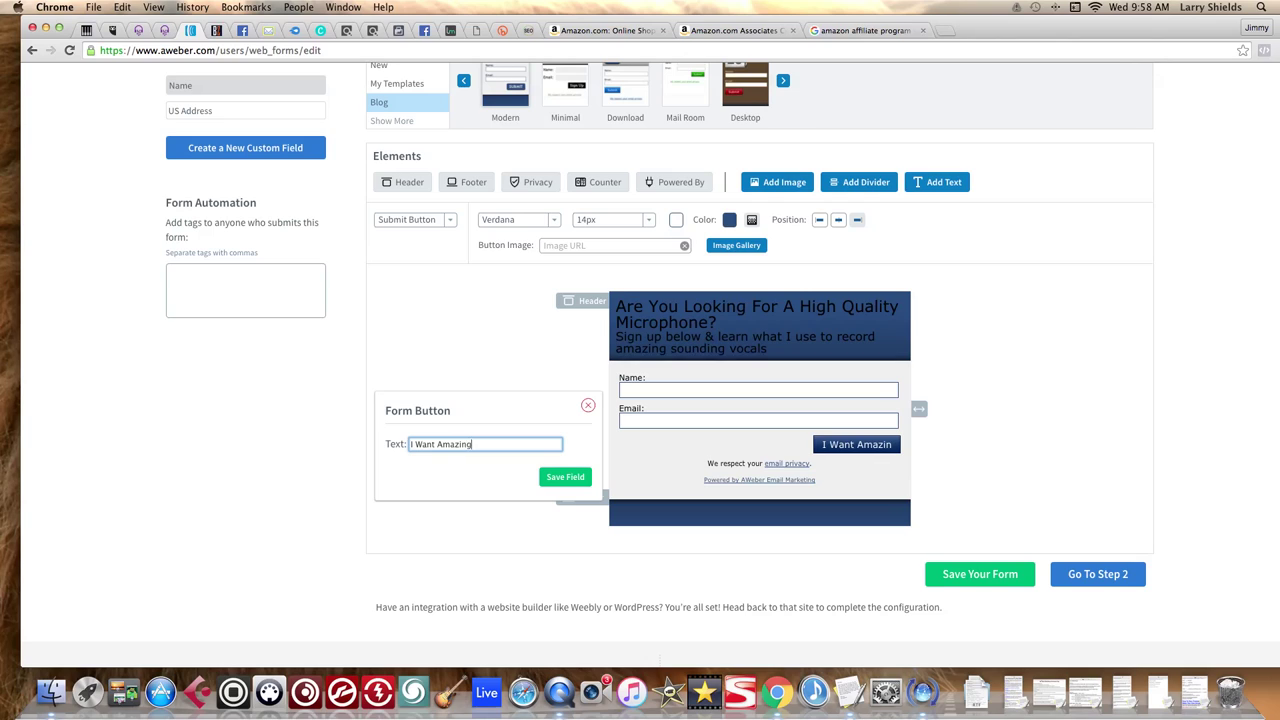
text(Vocals )
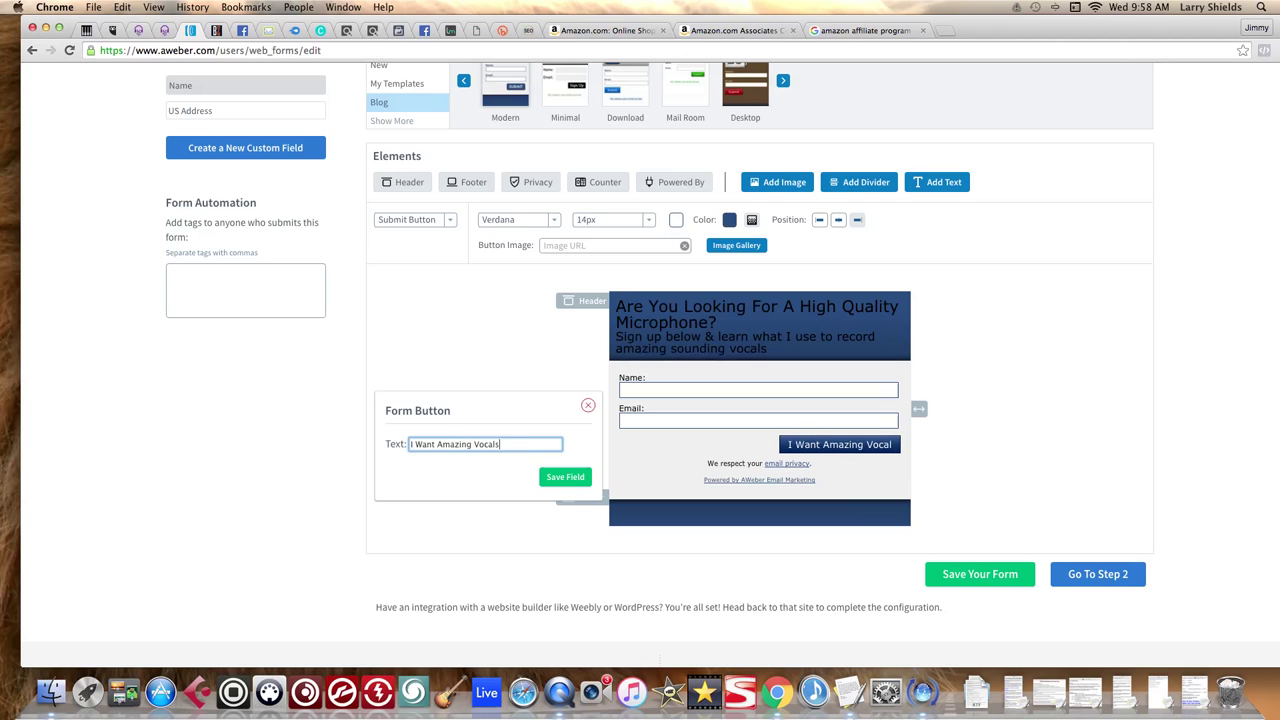
text(Too)
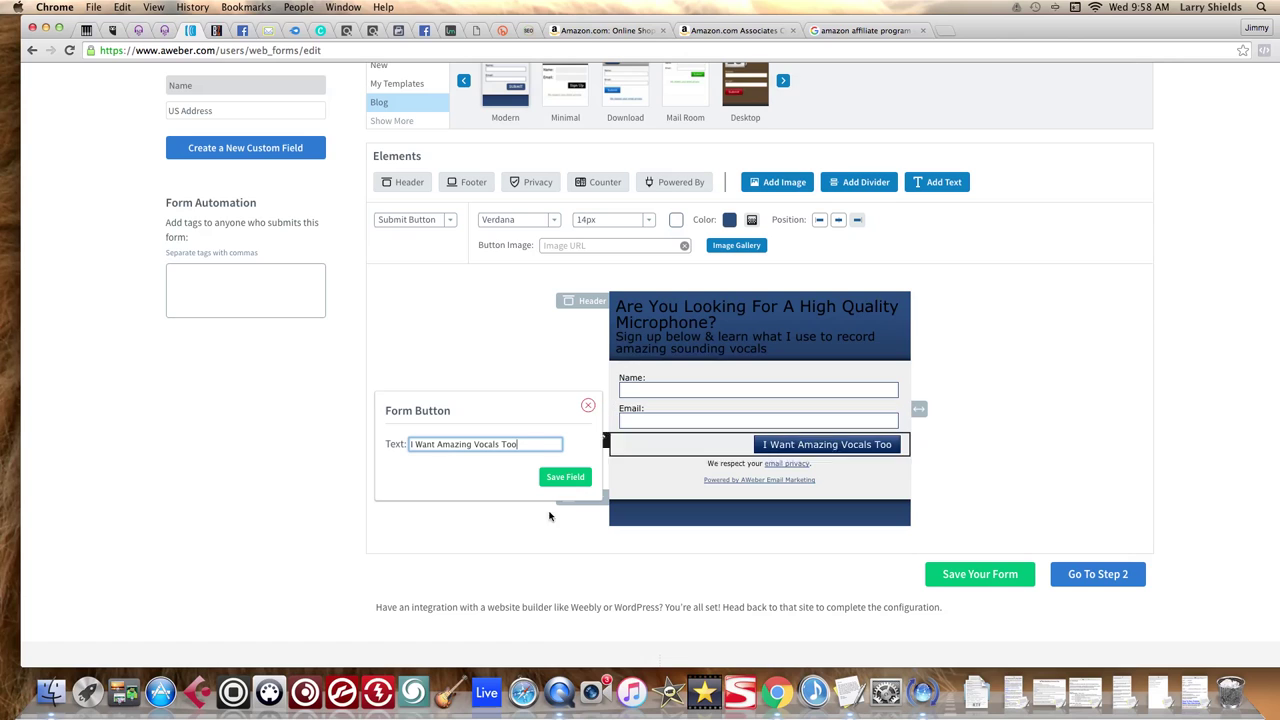
click(565, 477)
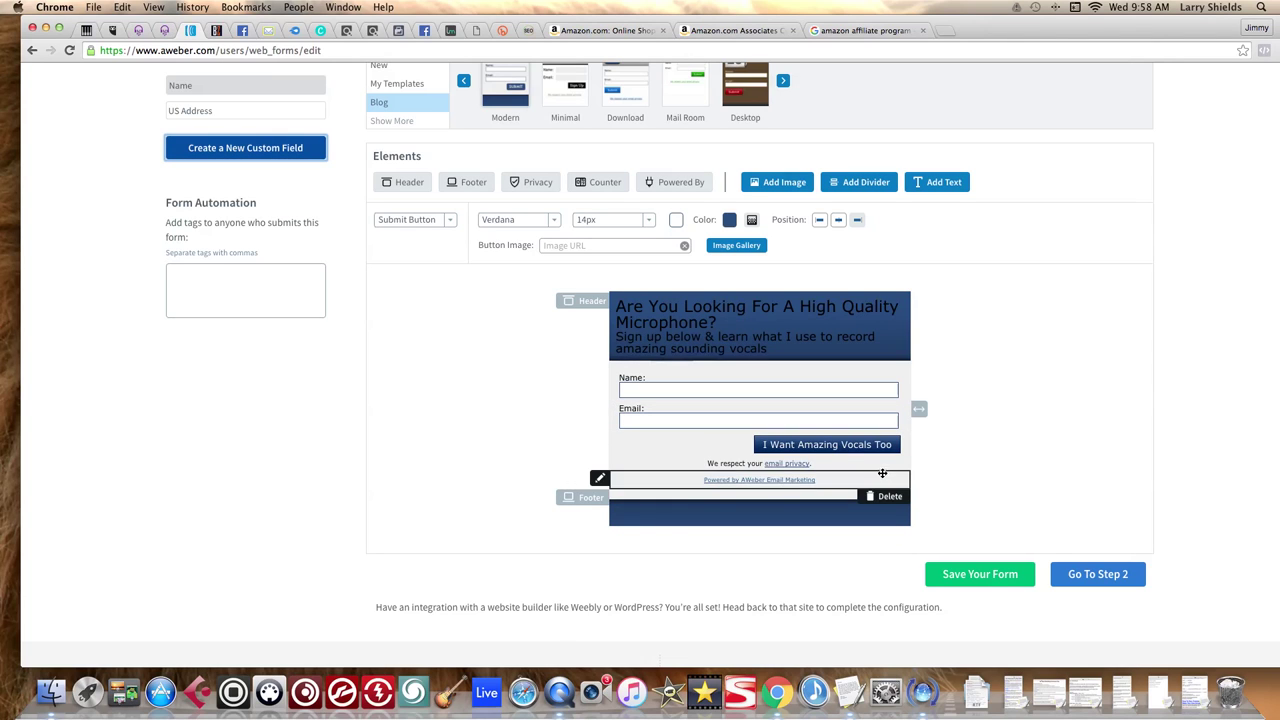
Save the form design and proceed to the form's Settings step
click(975, 574)
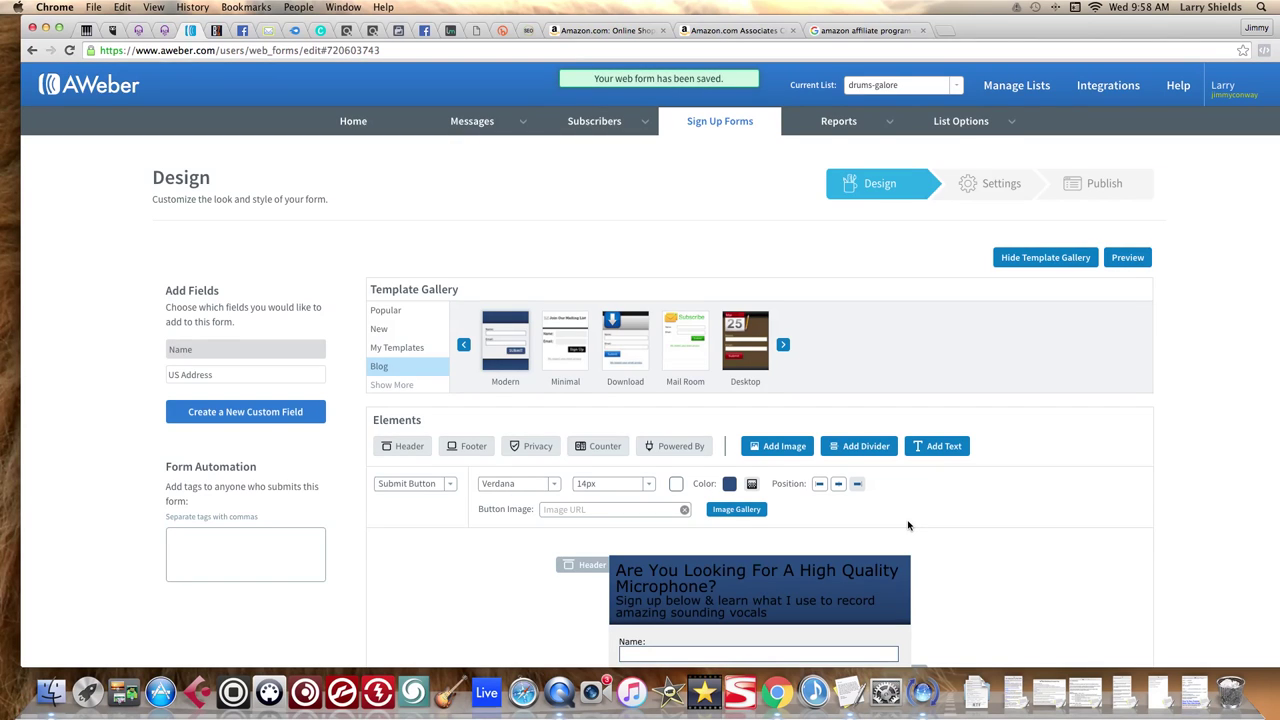
scroll(908, 526, down, 8)
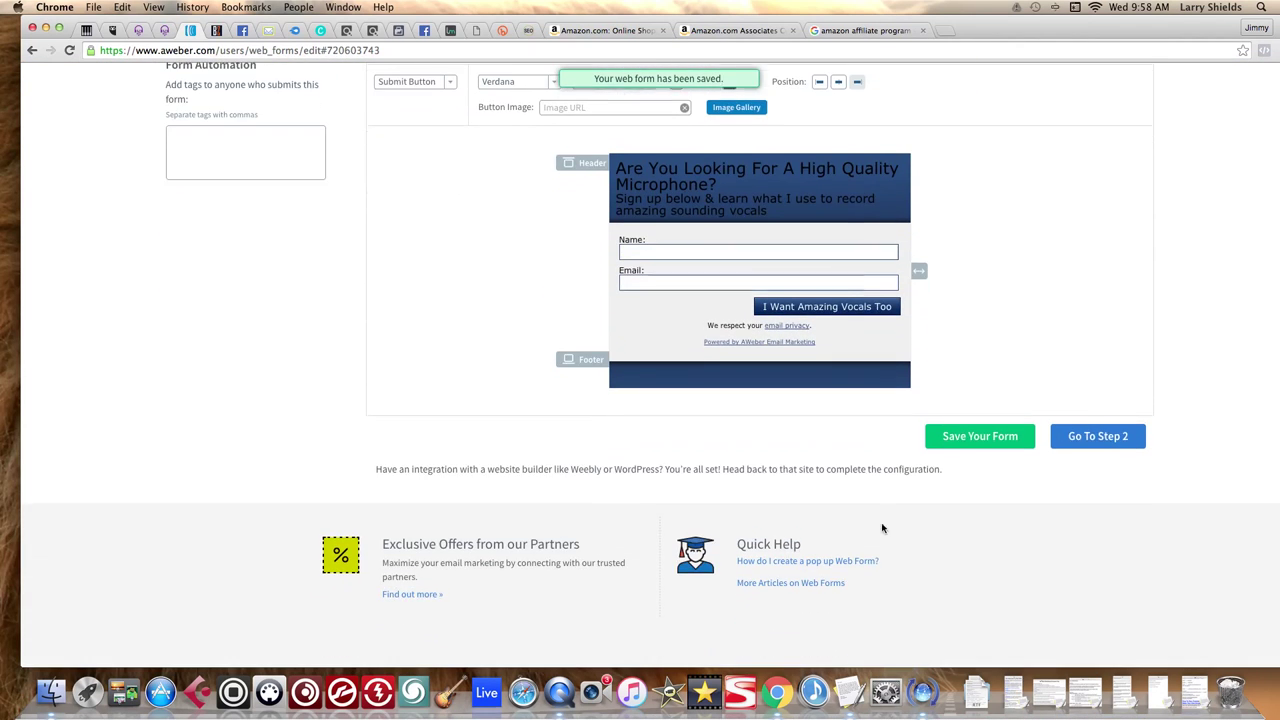
click(1097, 434)
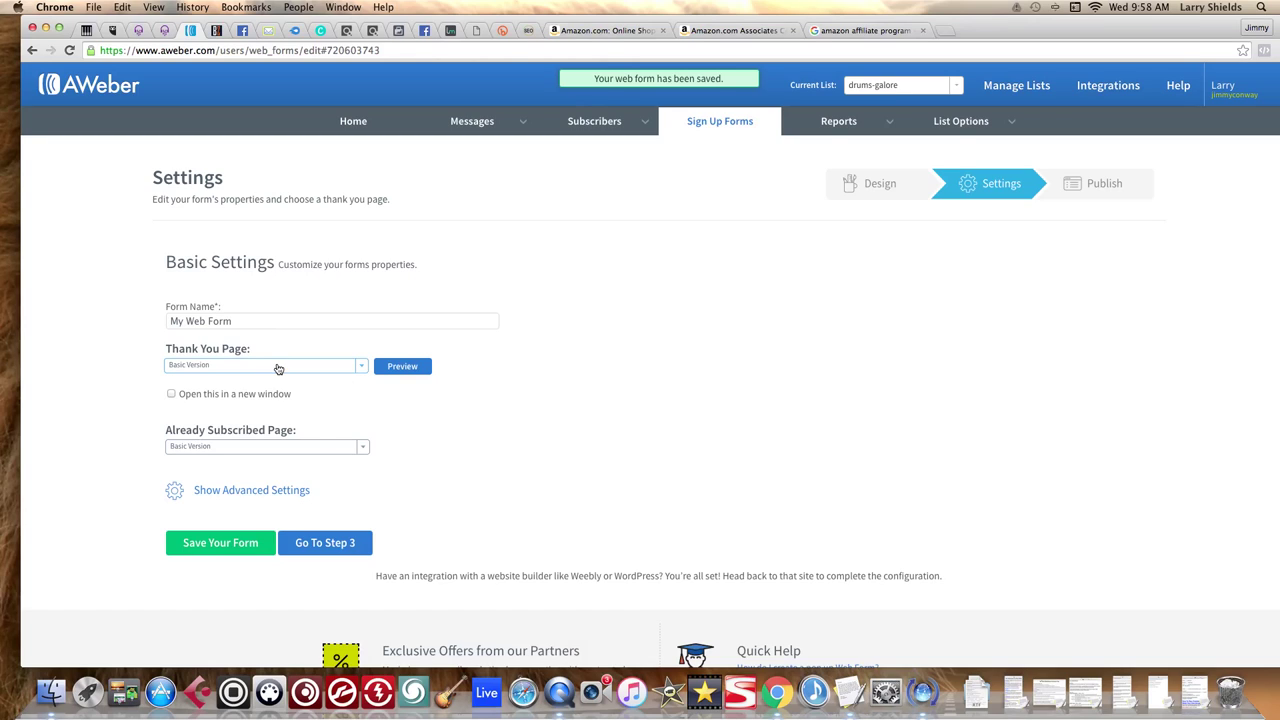
Rename the form as "Recording Microphone"
drag(254, 322, 155, 318)
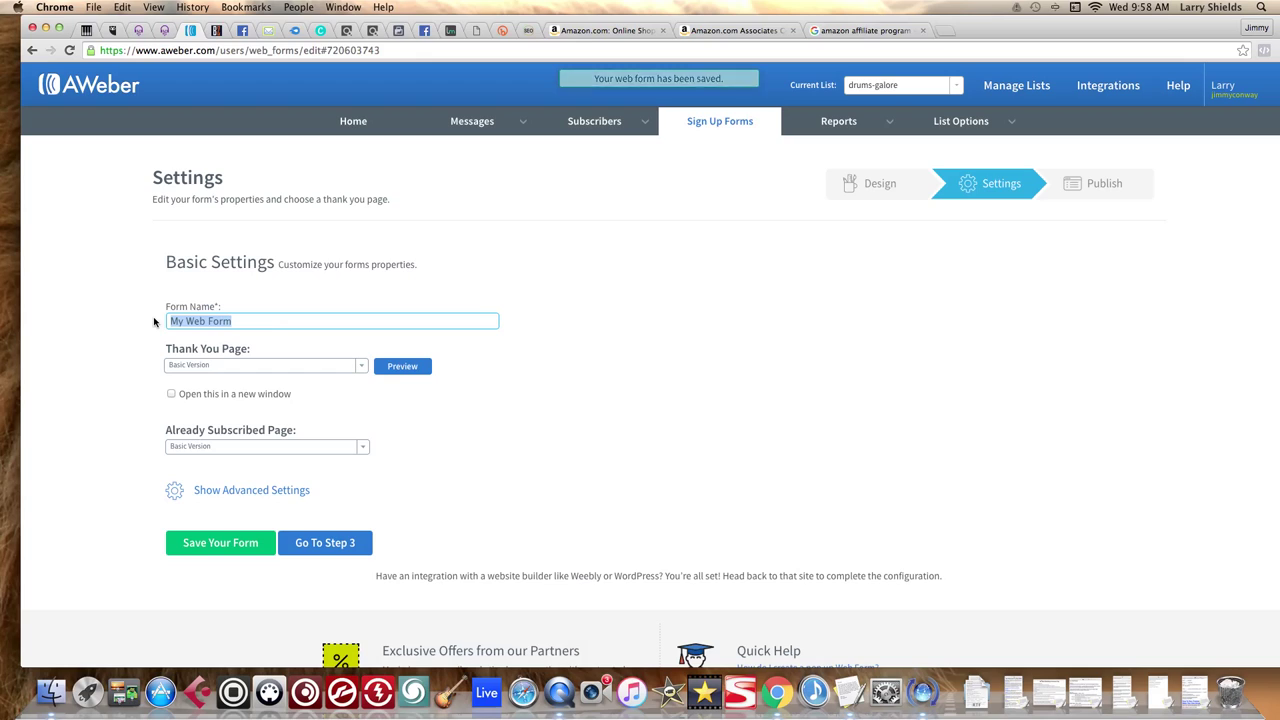
text(Recording M)
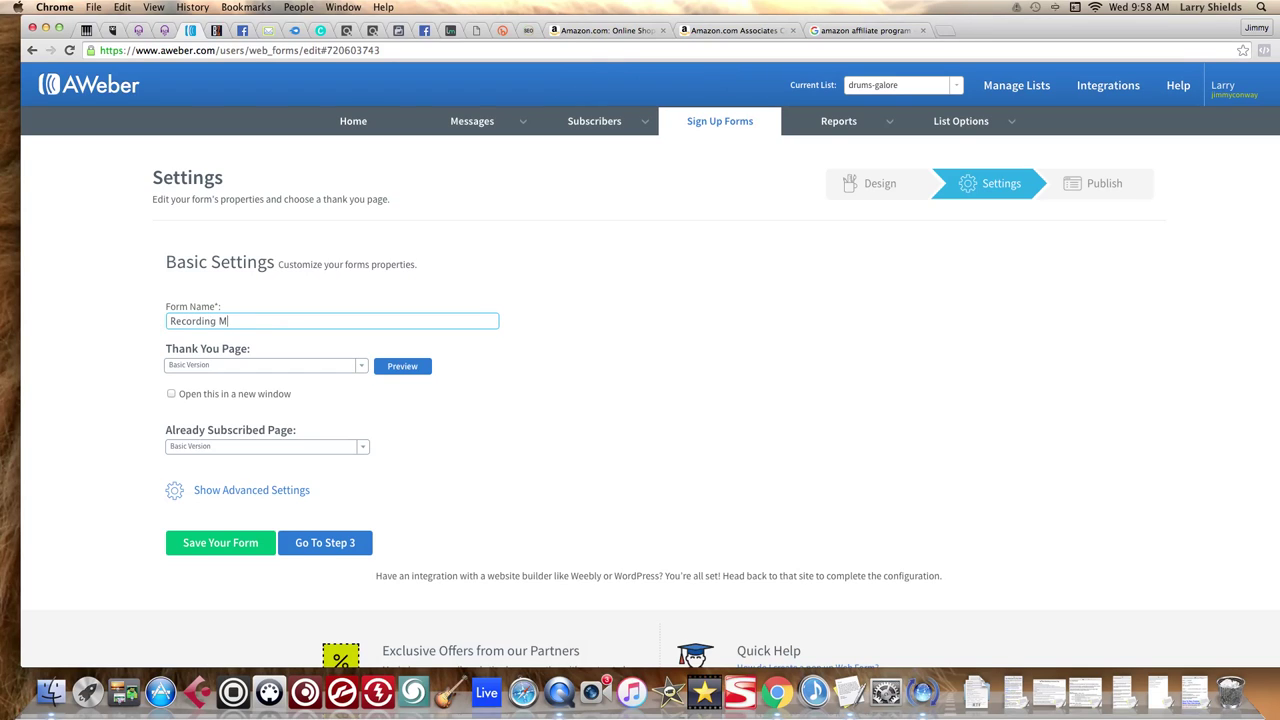
text(icrophone)
scroll(225, 345, down, 1)
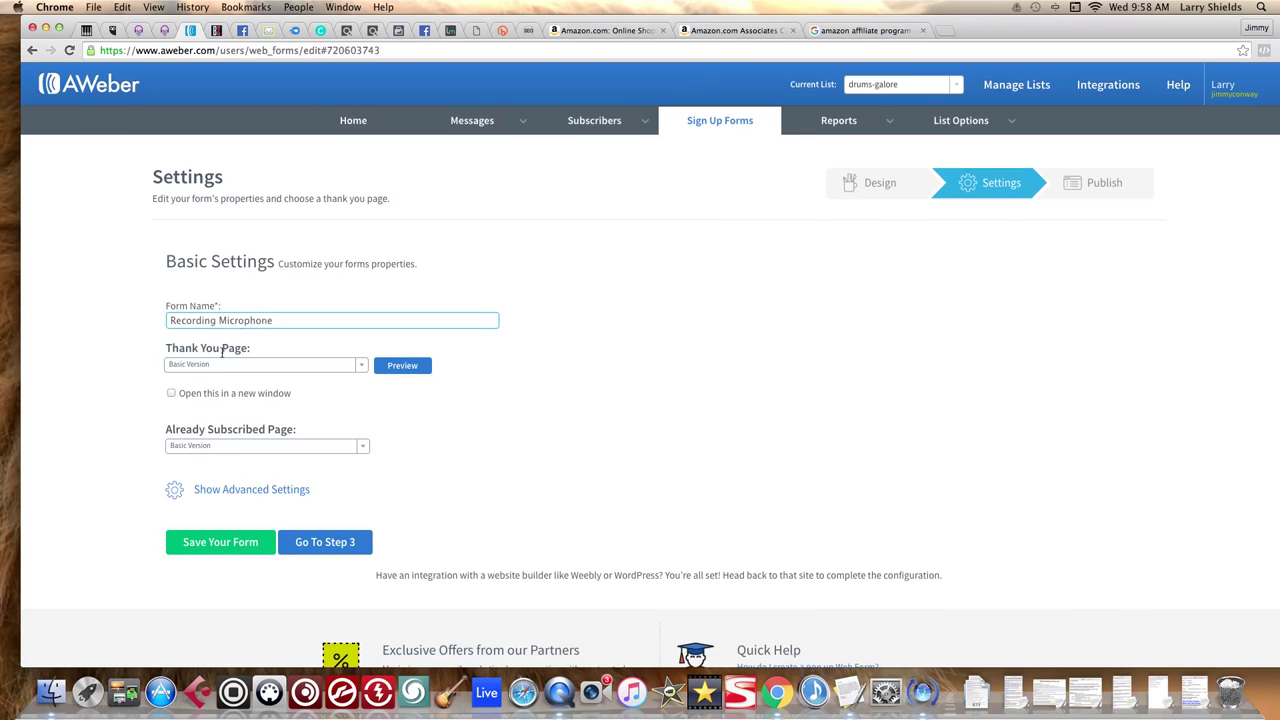
click(235, 358)
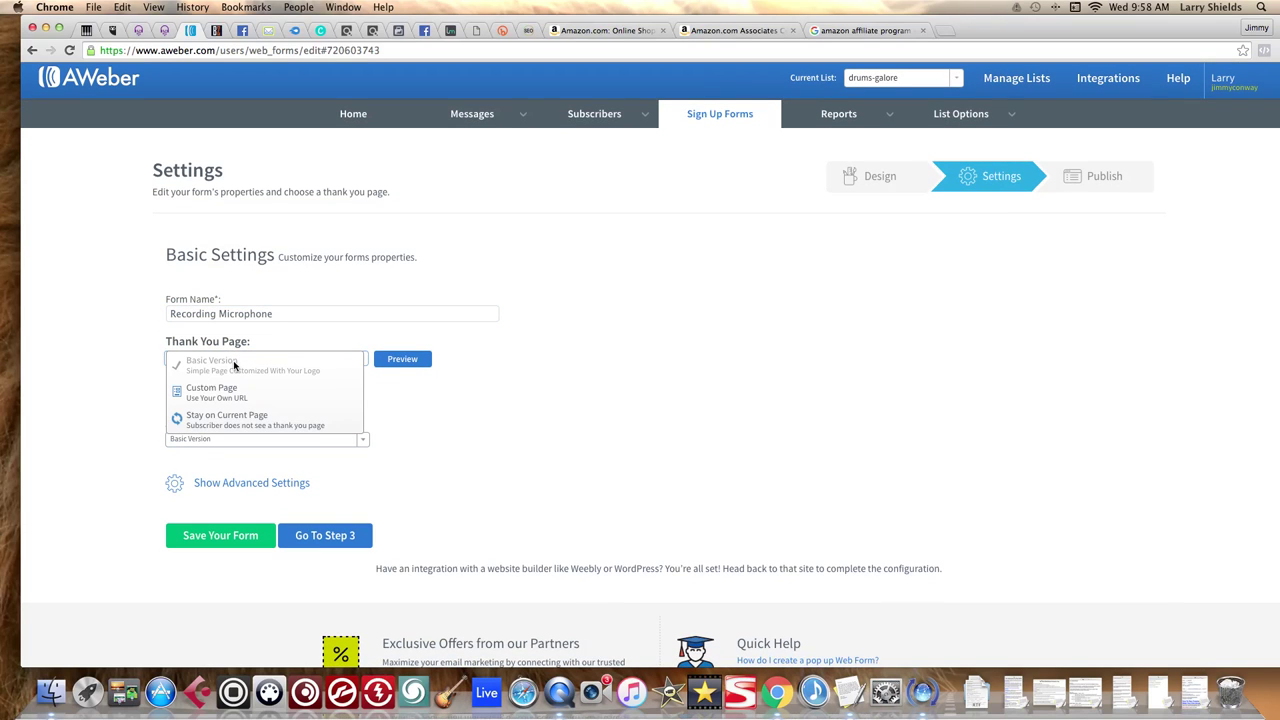
click(295, 342)
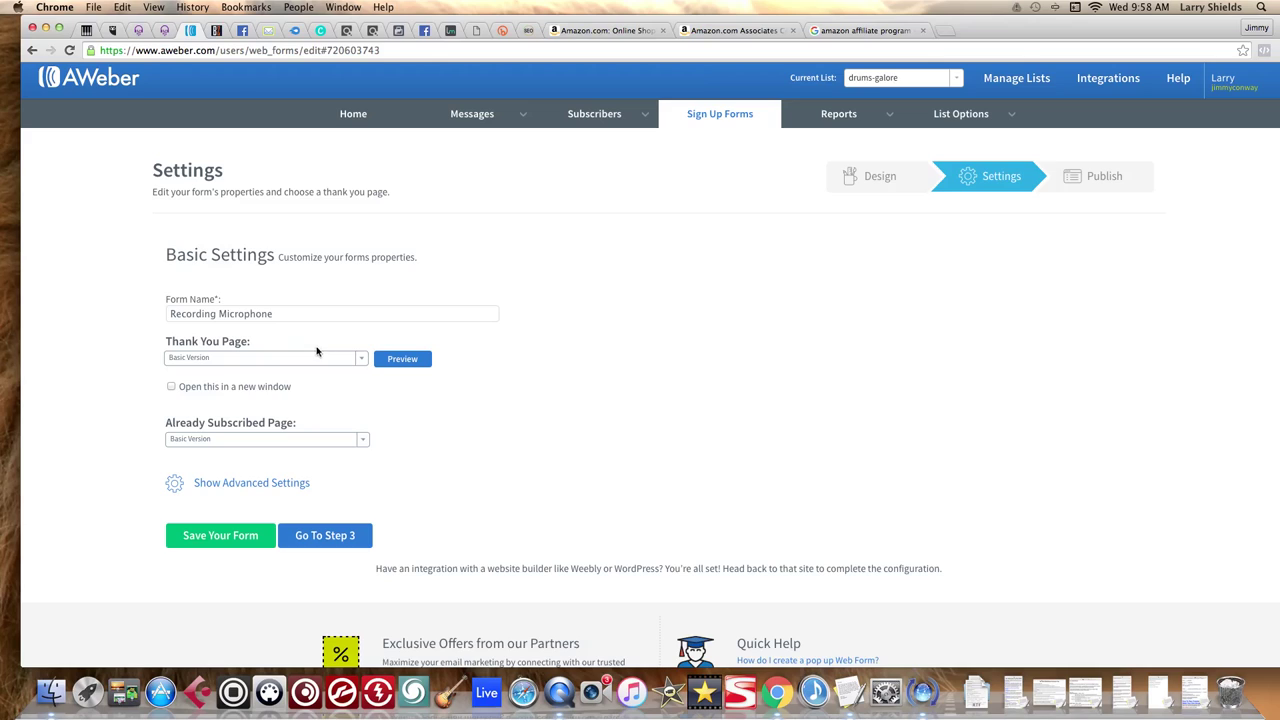
click(289, 368)
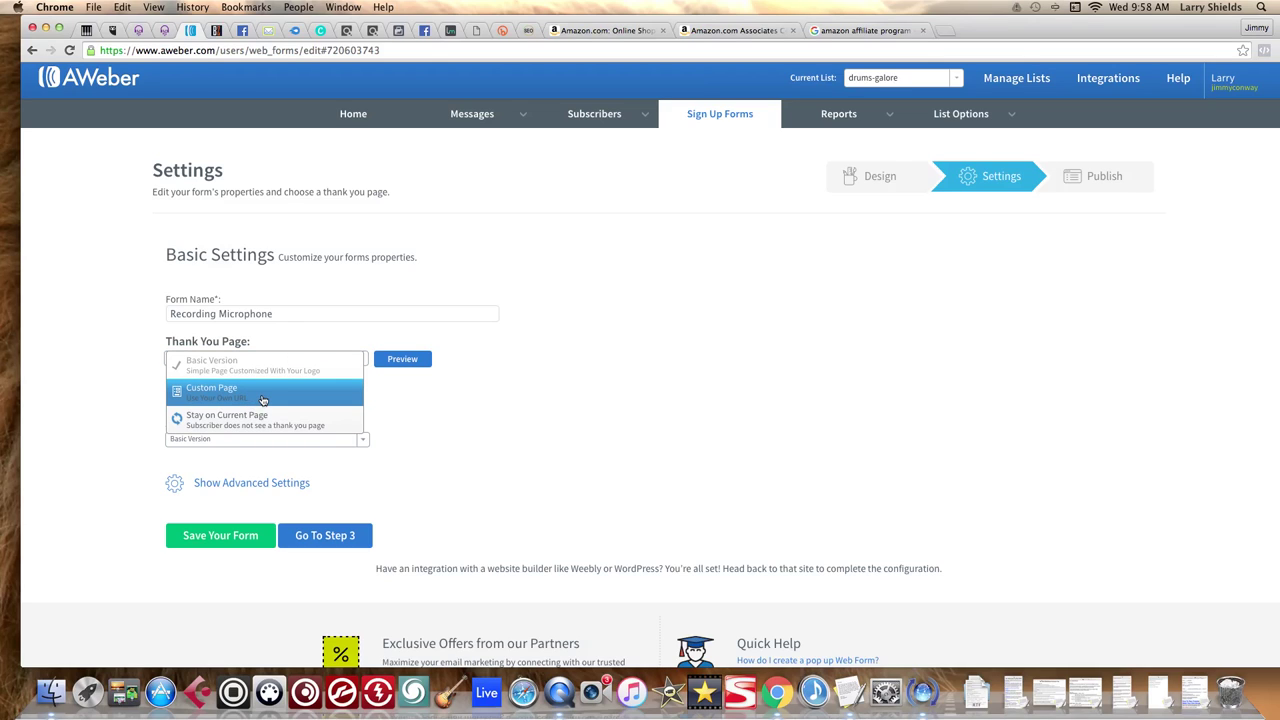
click(280, 350)
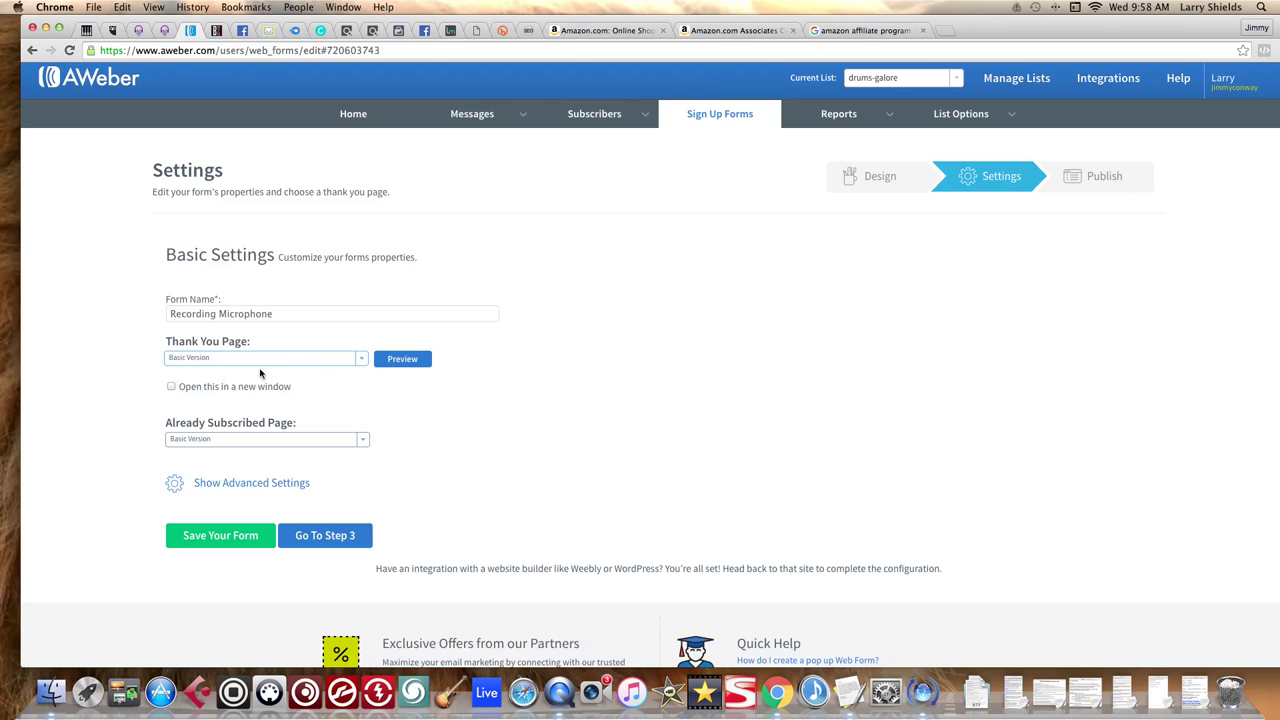
Set the thank you page to open in a new window, and preview its Basic Version before returning to the settings
click(171, 386)
click(389, 361)
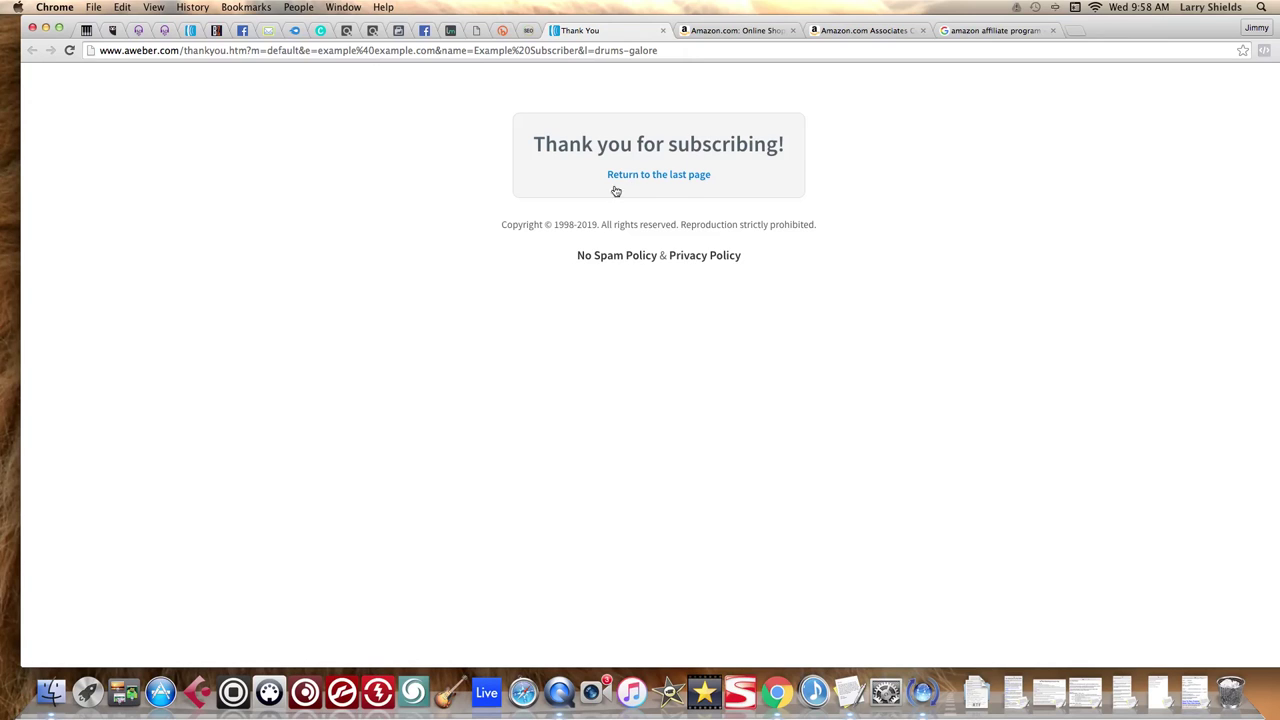
click(662, 31)
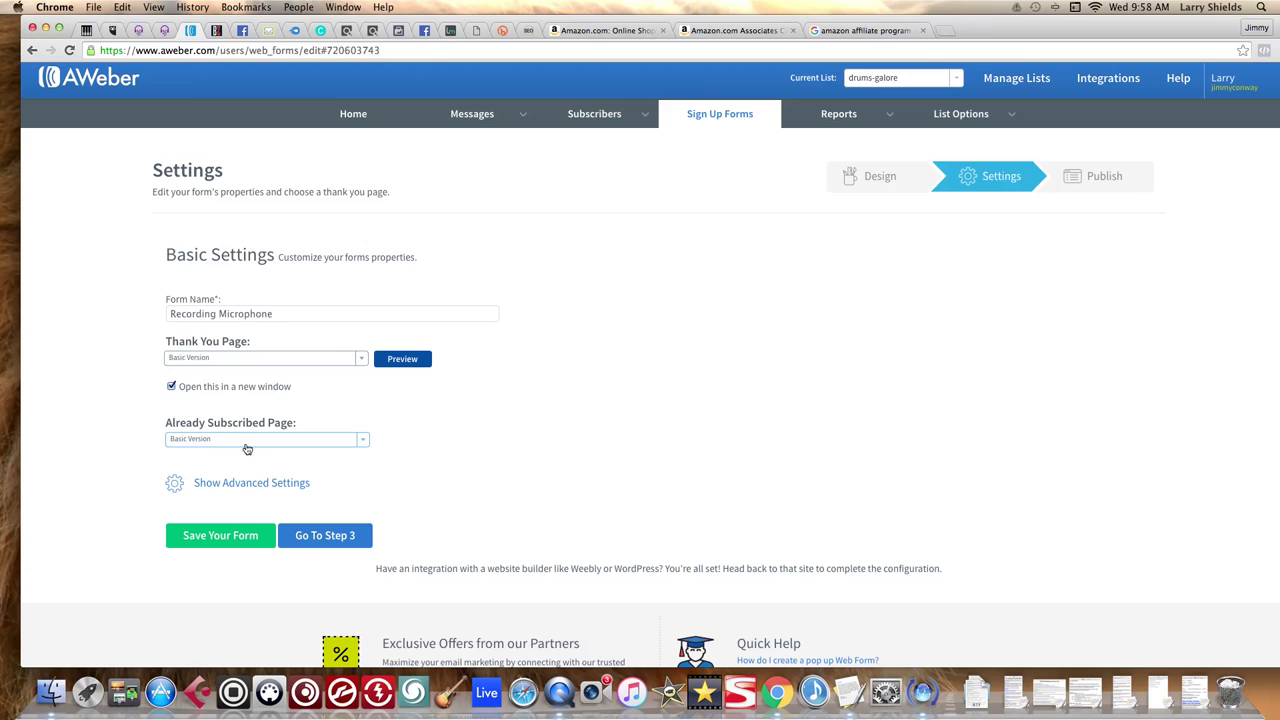
Save the form settings, and in the Publish step choose to use the form as a landing page
click(216, 540)
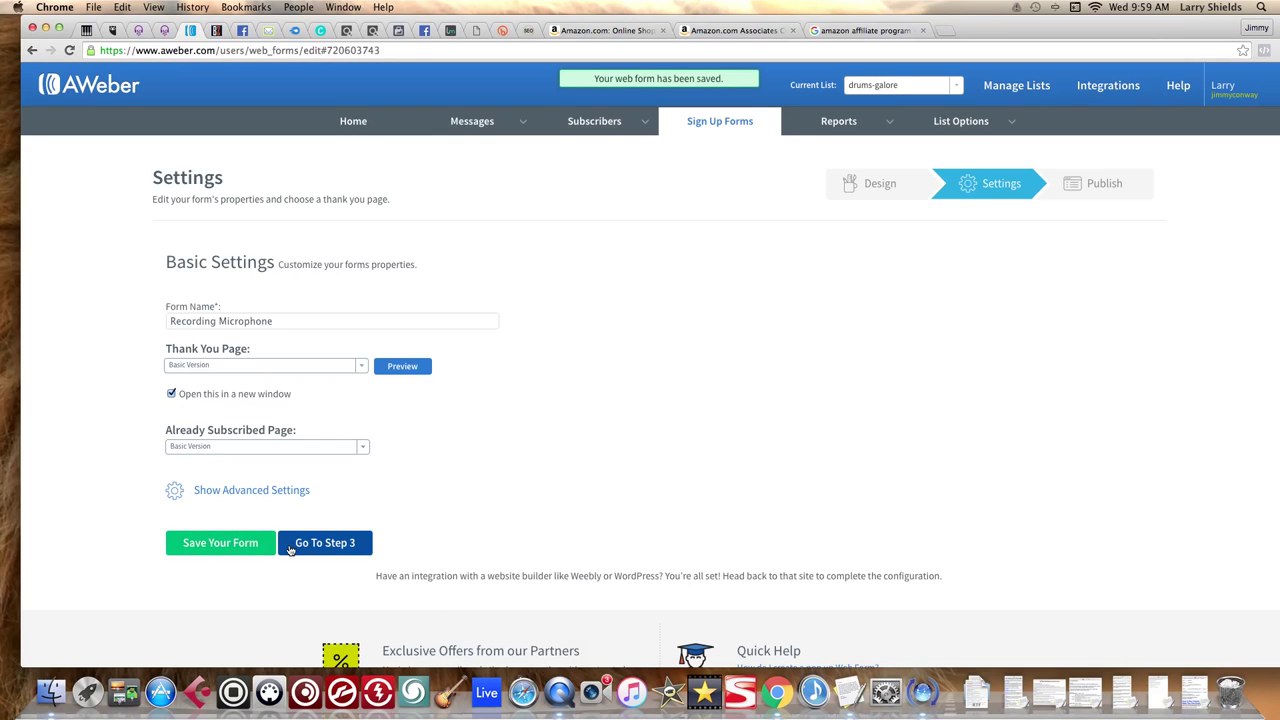
click(289, 549)
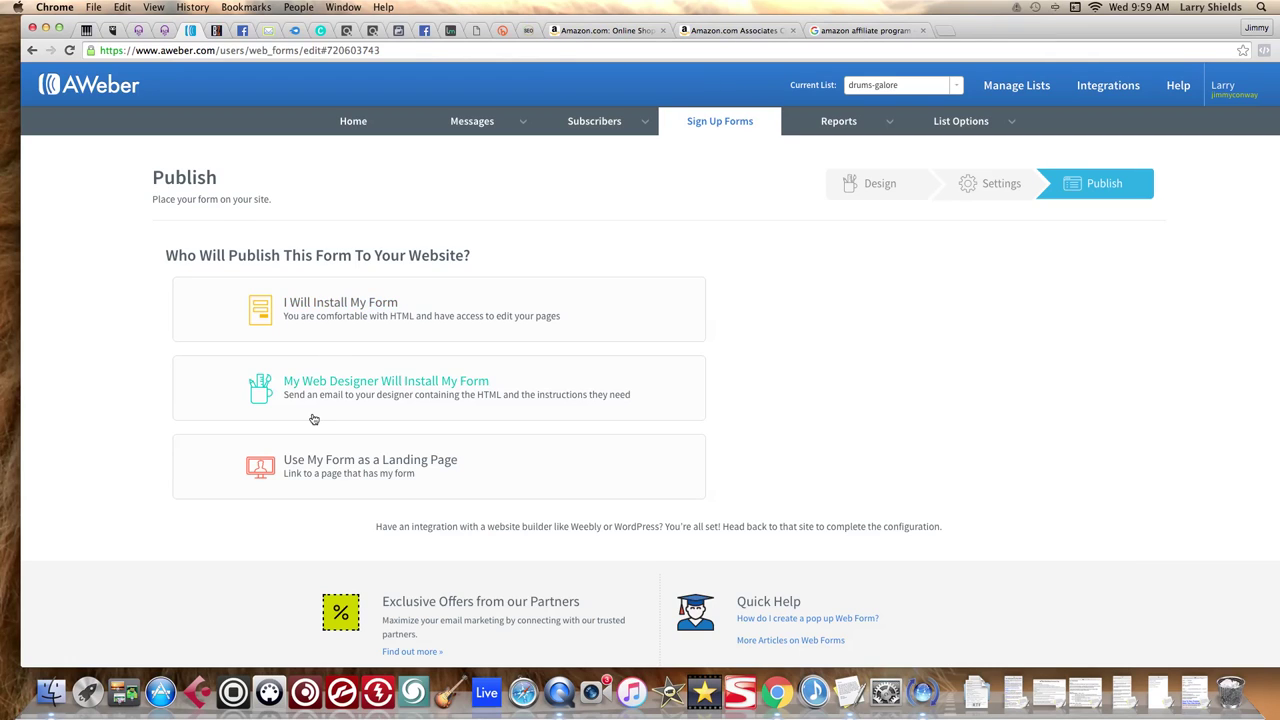
scroll(315, 440, down, 1)
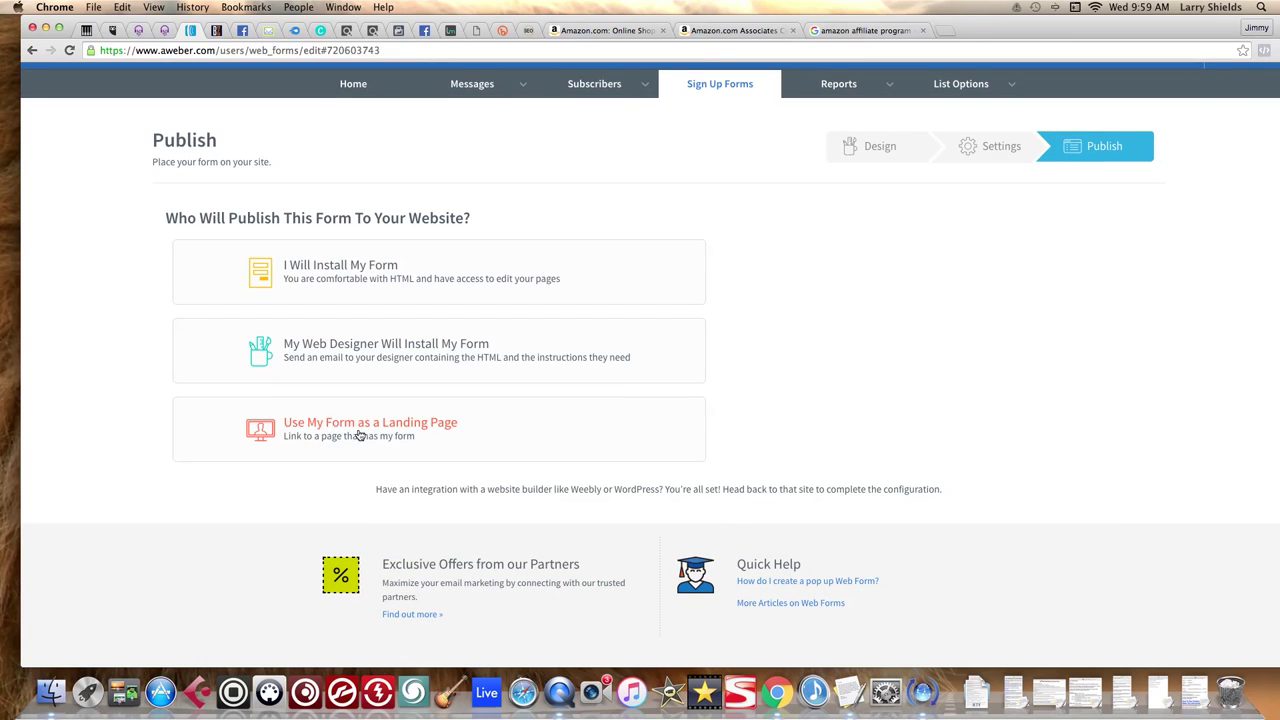
click(349, 436)
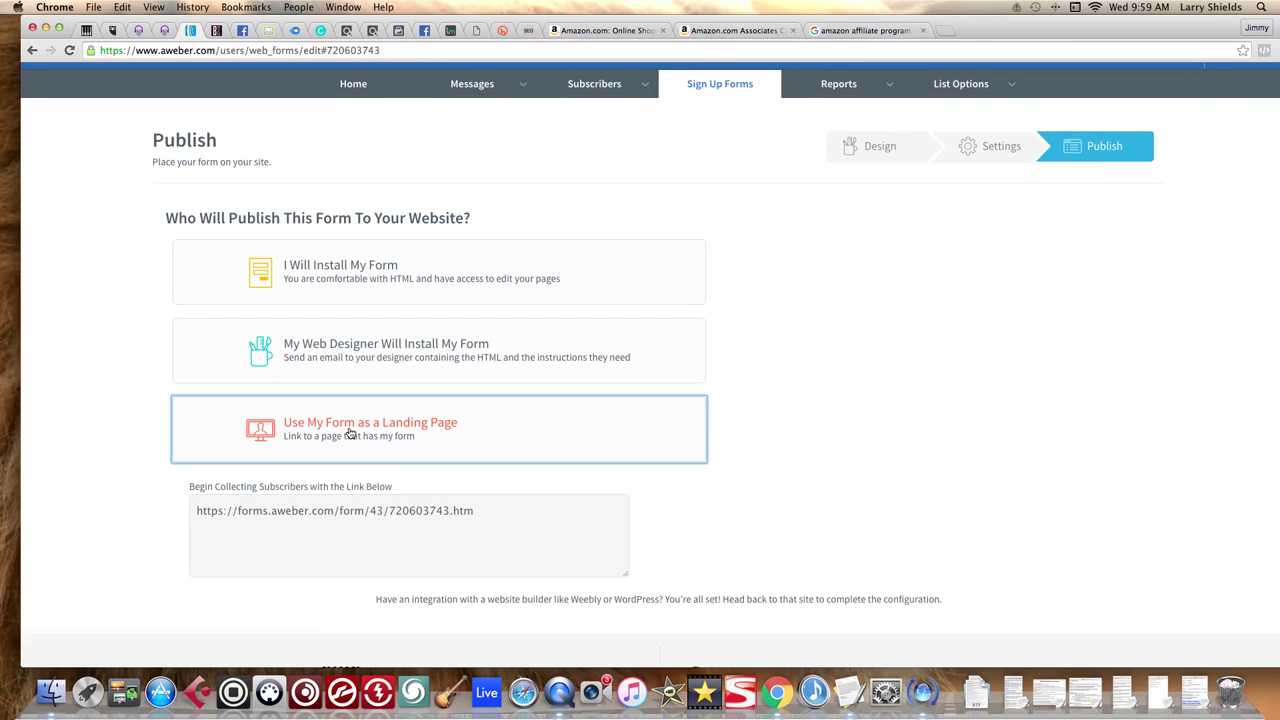
Open the generated landing page link and check the sign up form's Name and Email fields
click(270, 513)
right_click(270, 513)
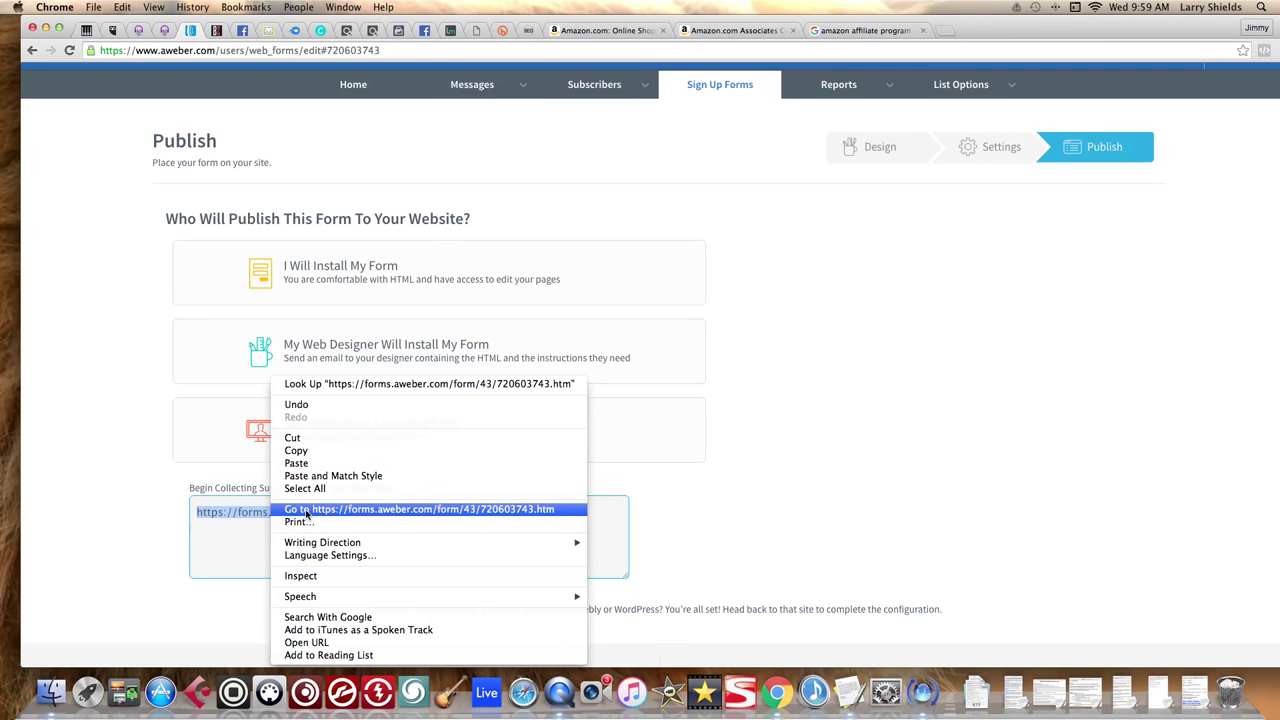
click(305, 510)
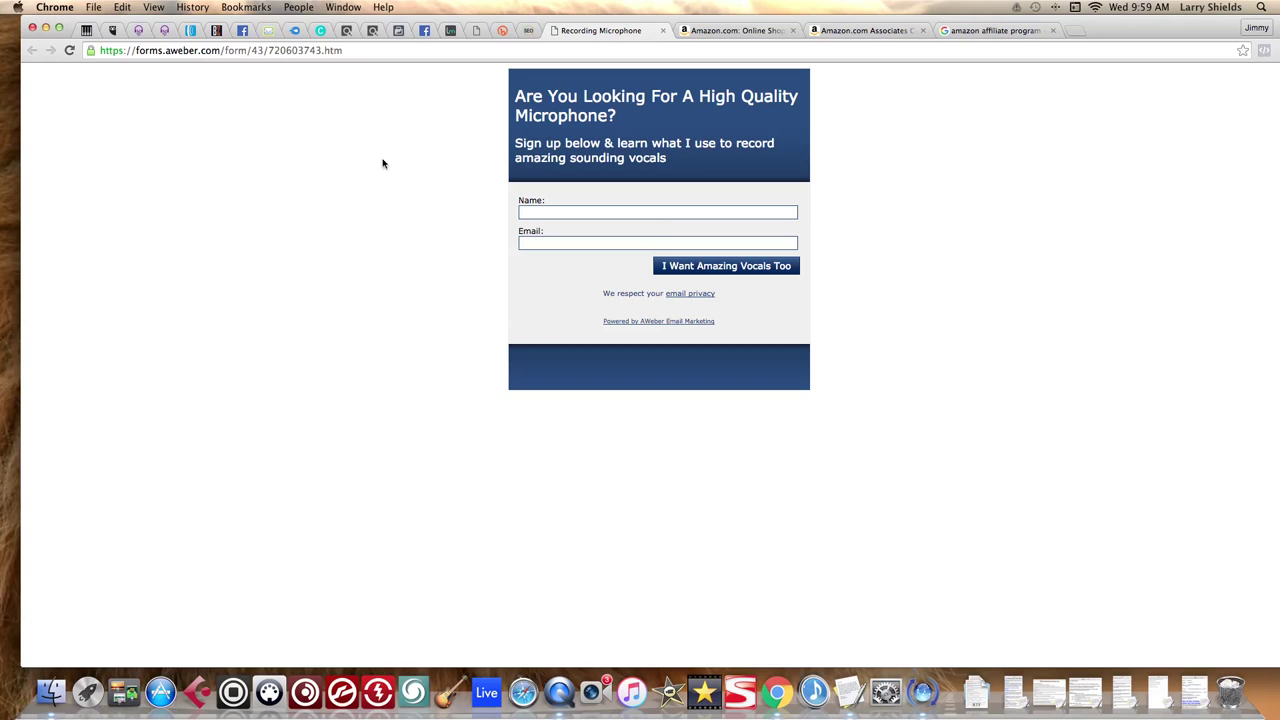
click(614, 212)
click(596, 242)
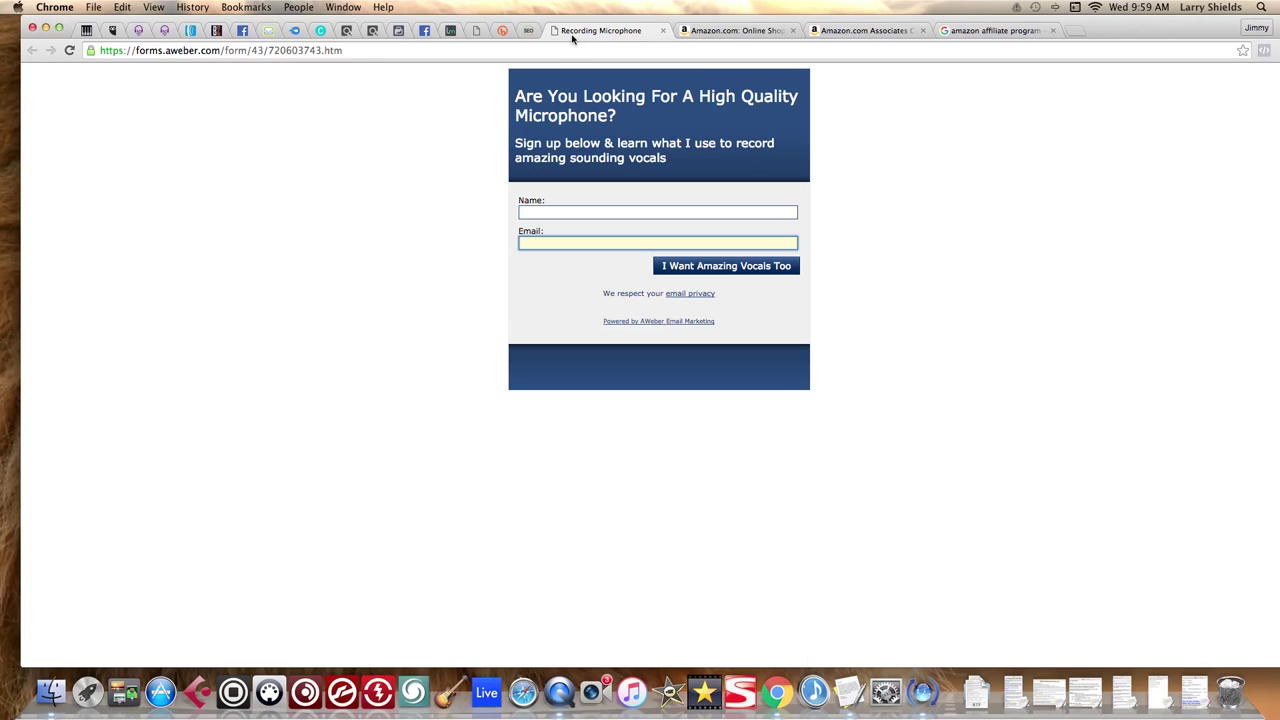
Switch to Amazon Associates and search the product links for "soundproof foam"
click(688, 31)
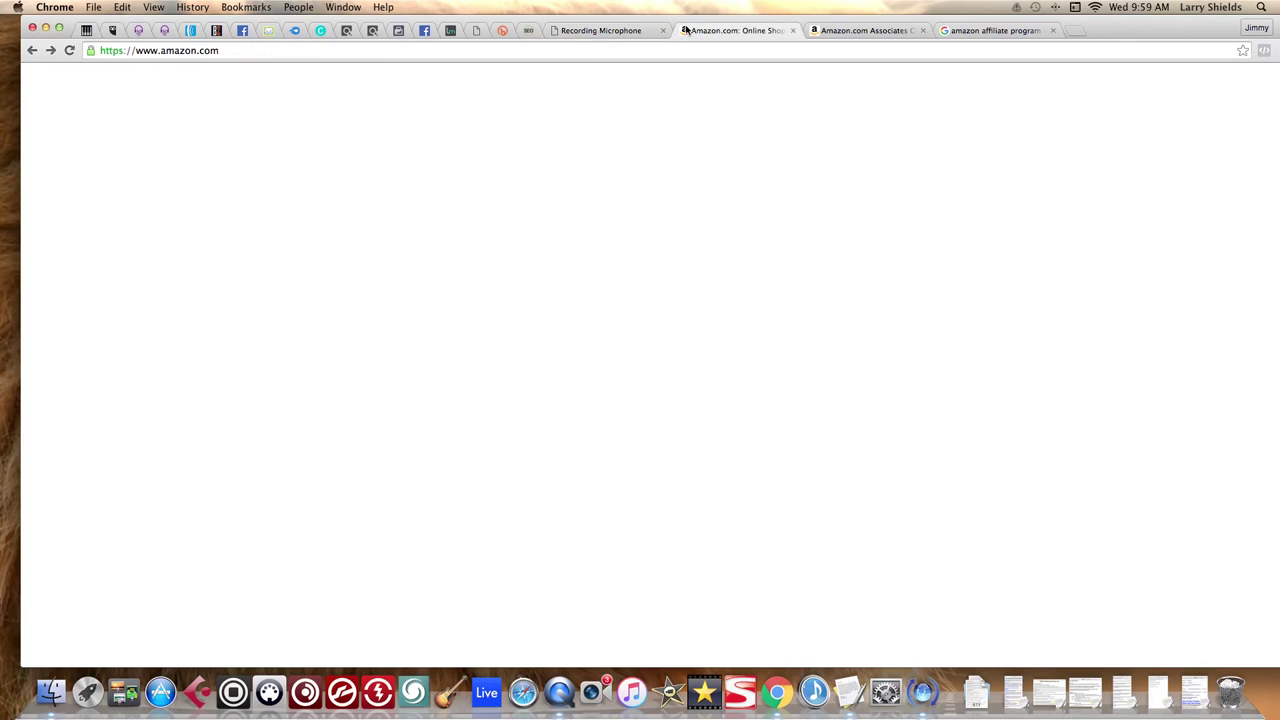
click(845, 30)
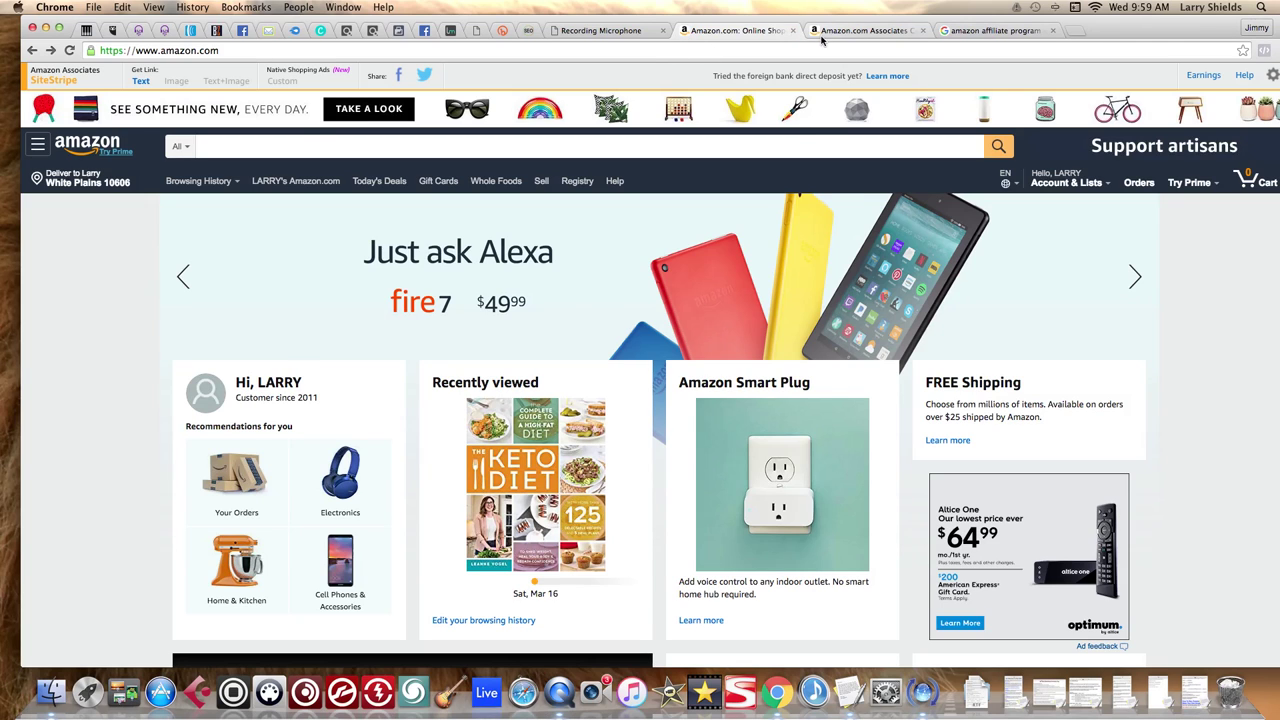
scroll(451, 254, down, 3)
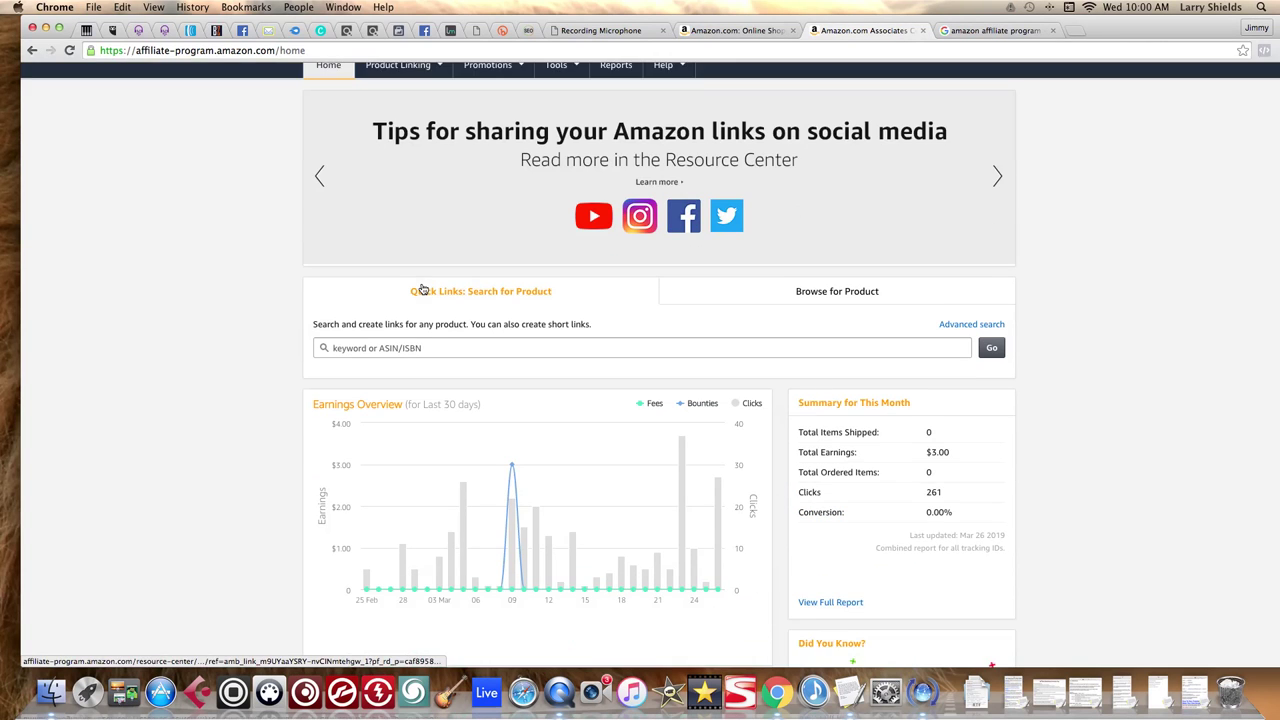
click(395, 313)
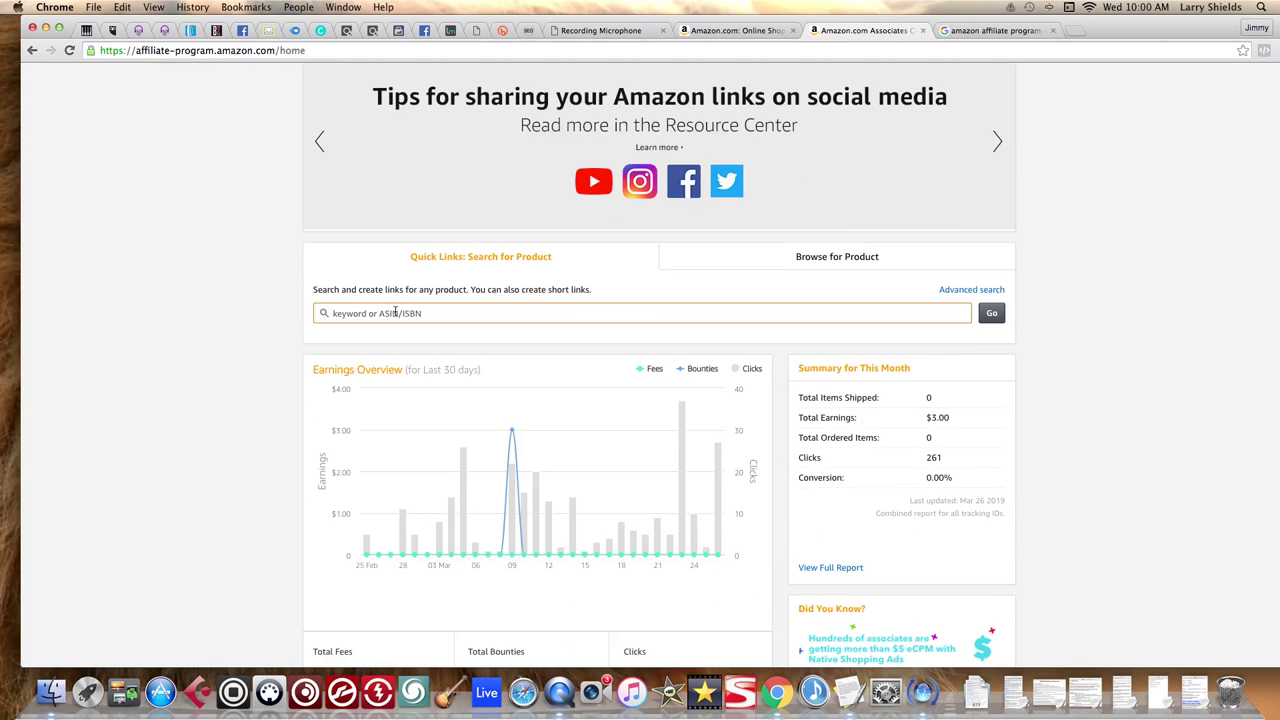
text(sound proof foam)
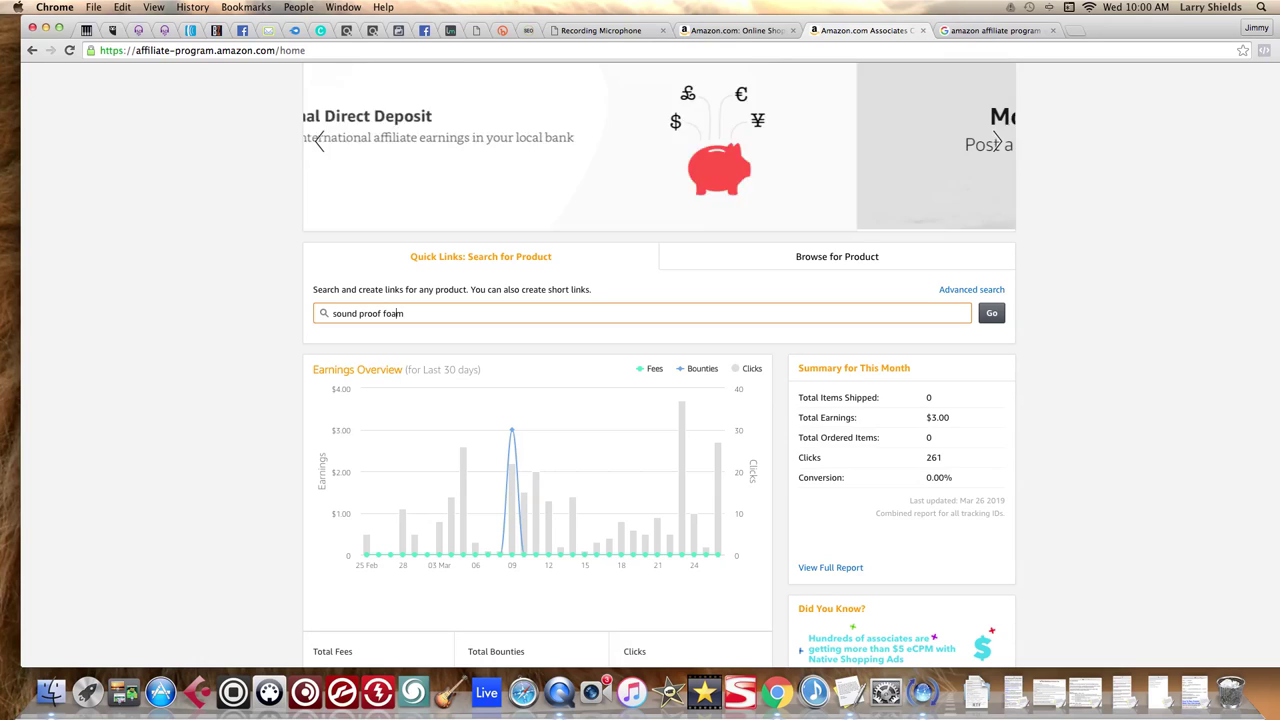
key(BackSpace)
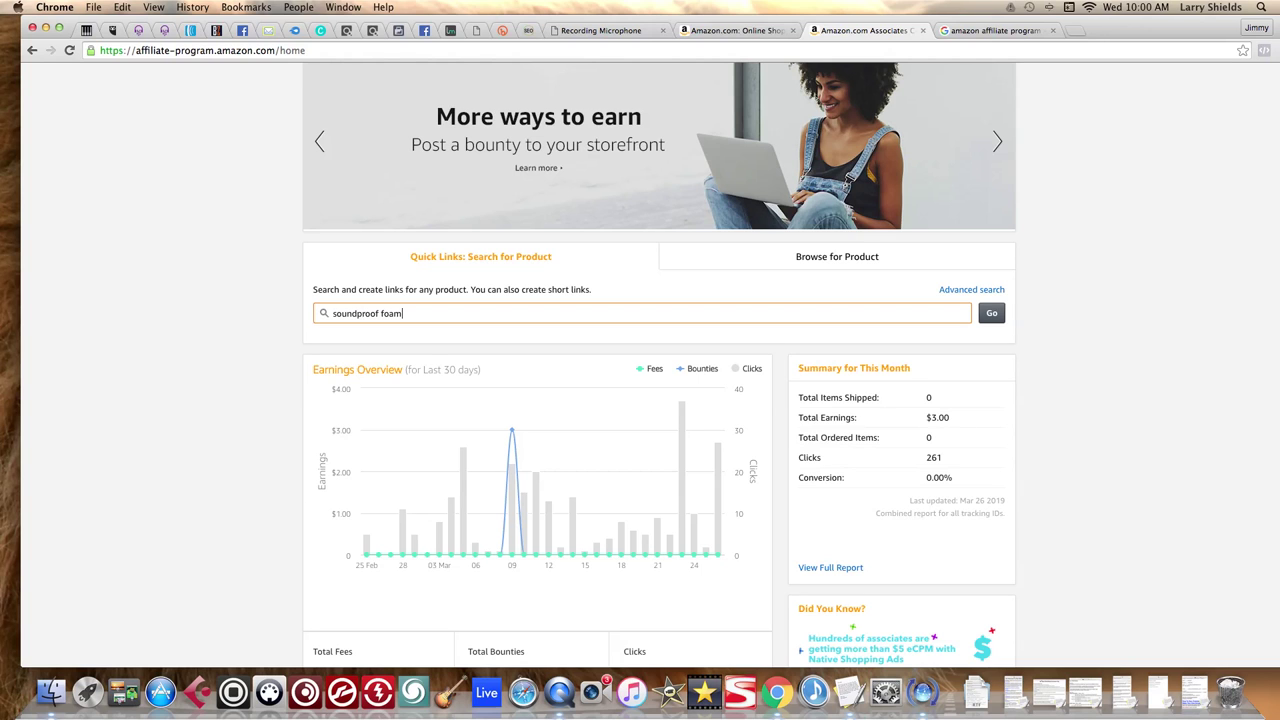
key(Return)
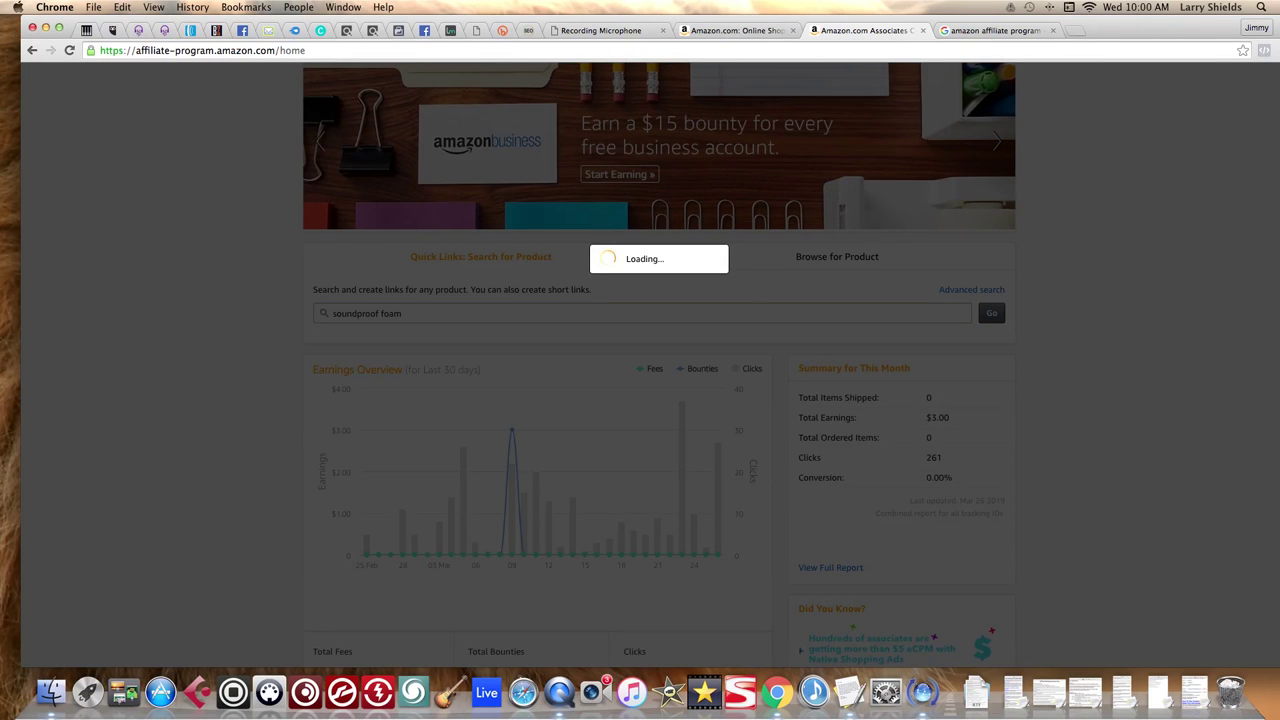
Browse the soundproof foam search results for related products to promote to the email subscribers
scroll(394, 314, down, 3)
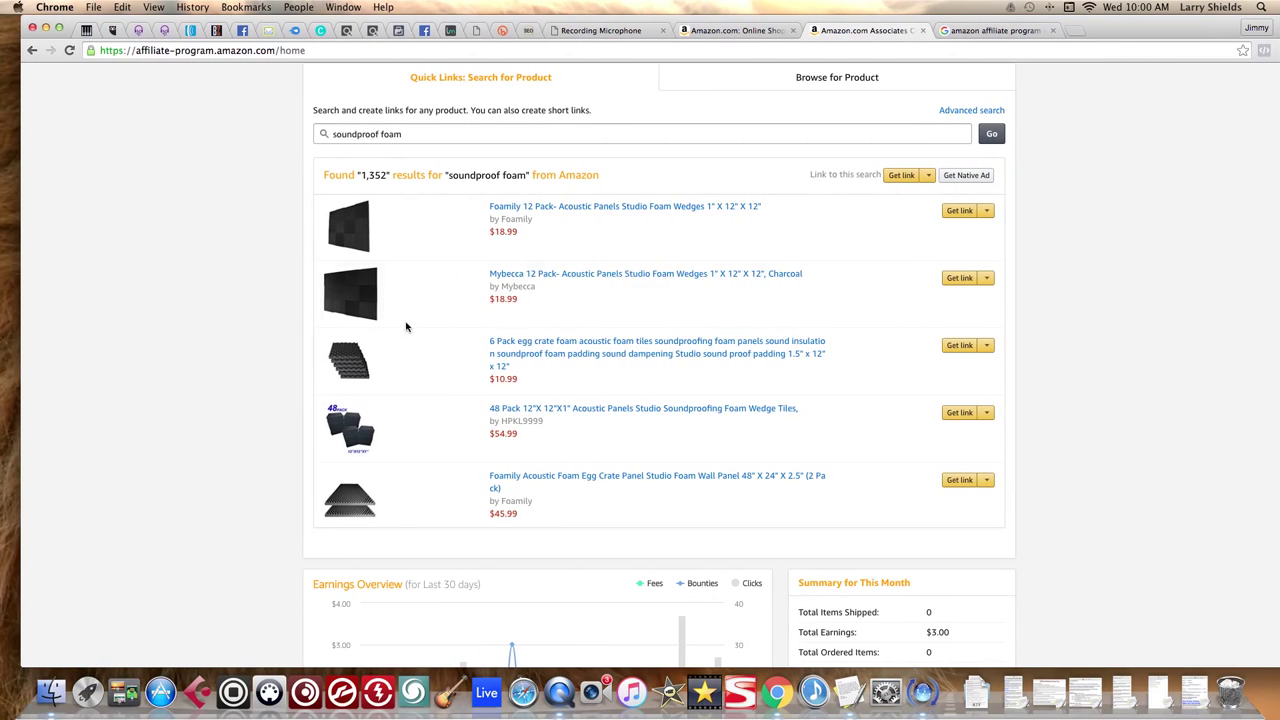
scroll(474, 375, down, 3)
scroll(476, 385, down, 1)
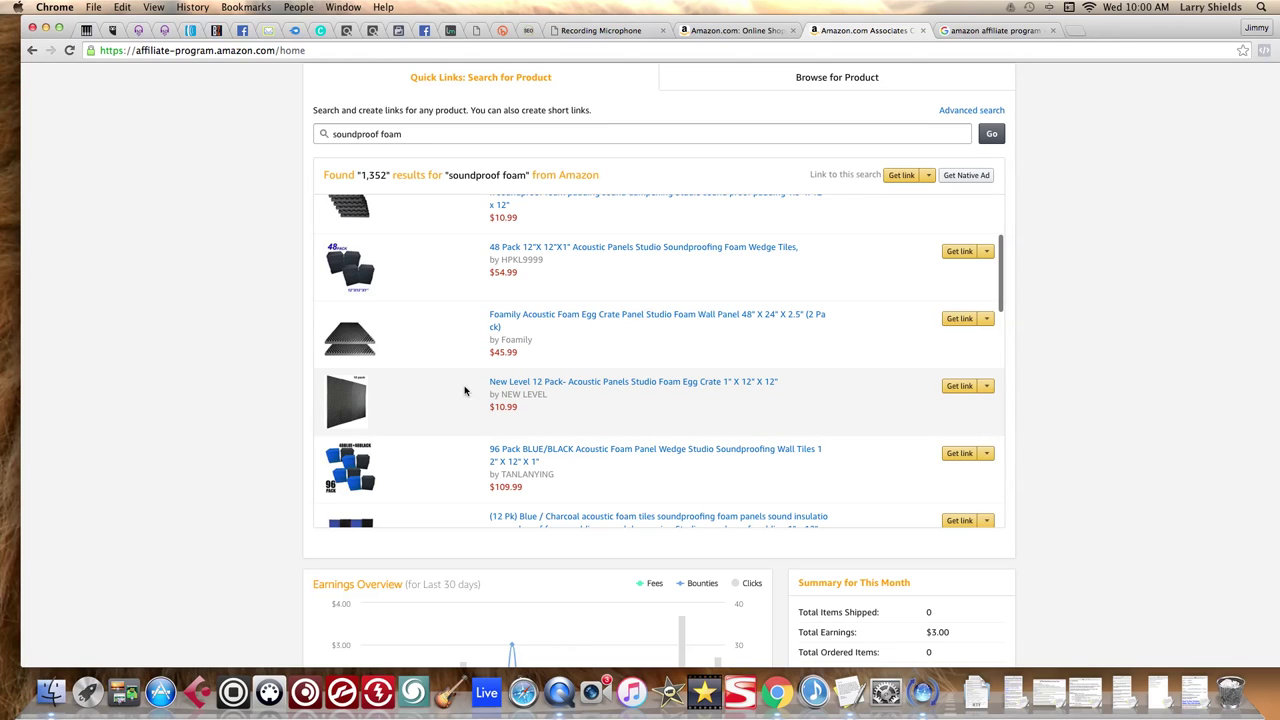
scroll(475, 387, up, 5)
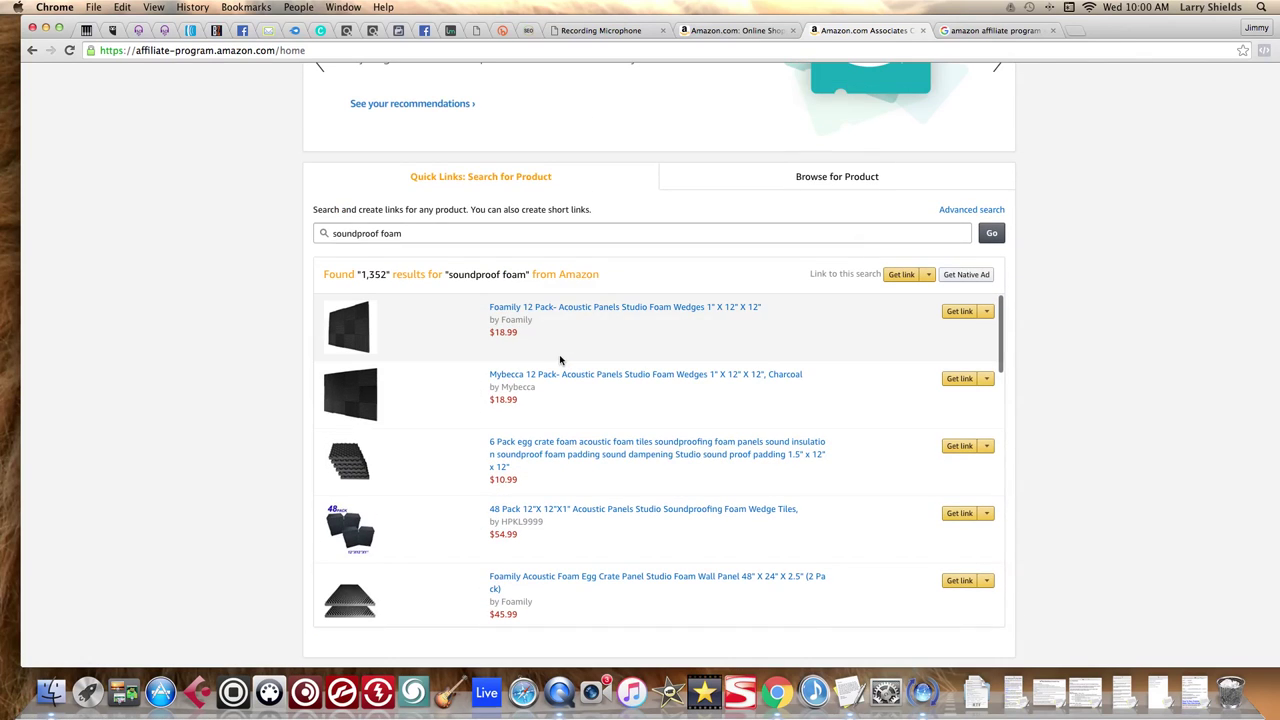
scroll(742, 374, down, 10)
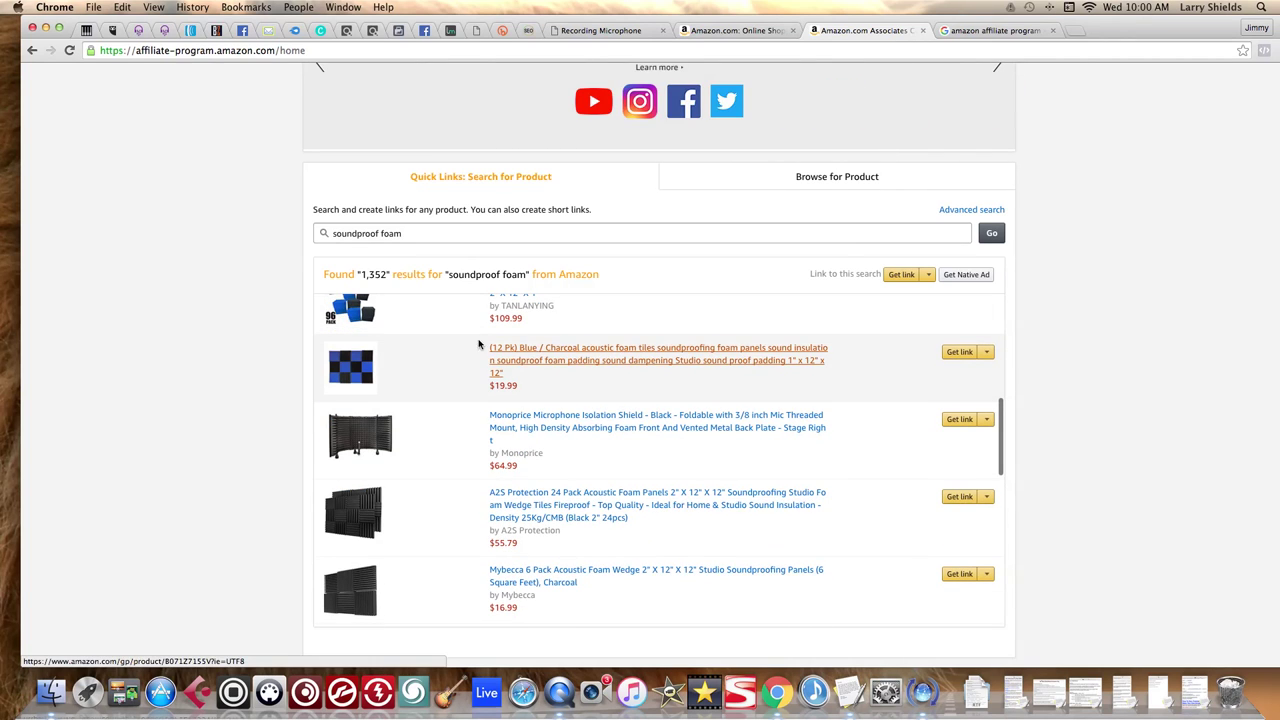
scroll(582, 233, up, 3)
scroll(582, 233, down, 2)
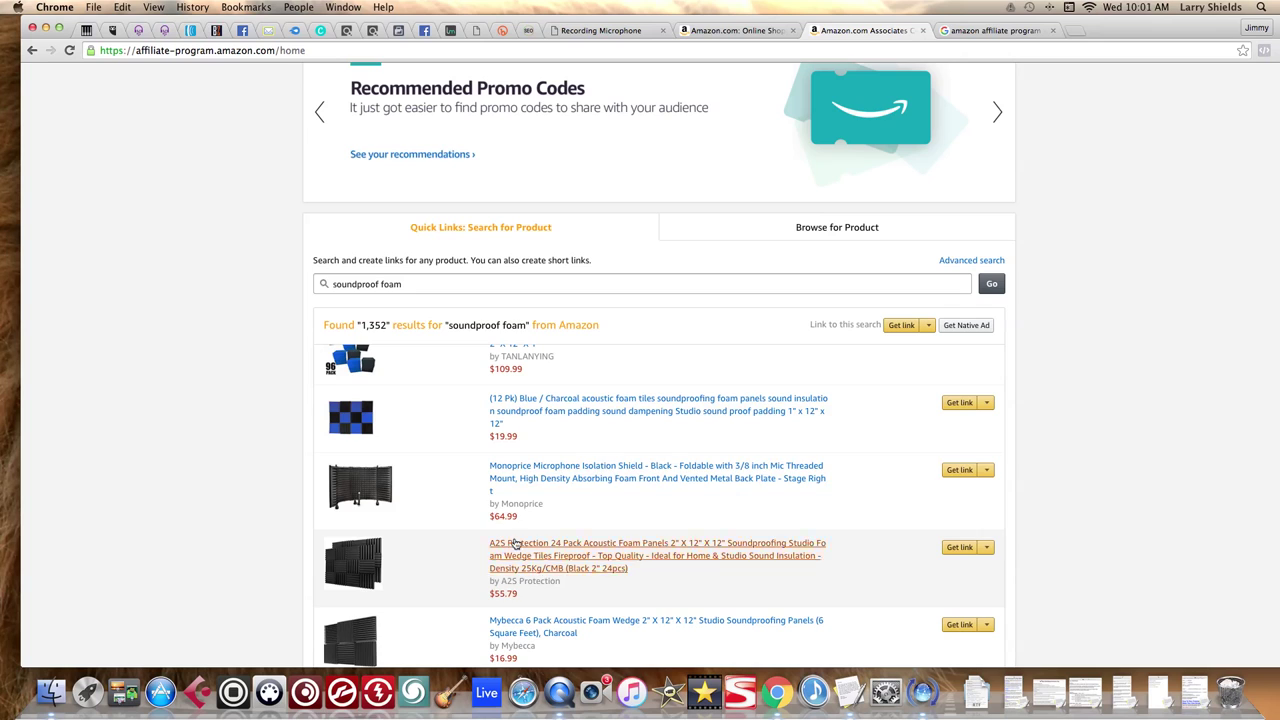
scroll(525, 480, down, 1)
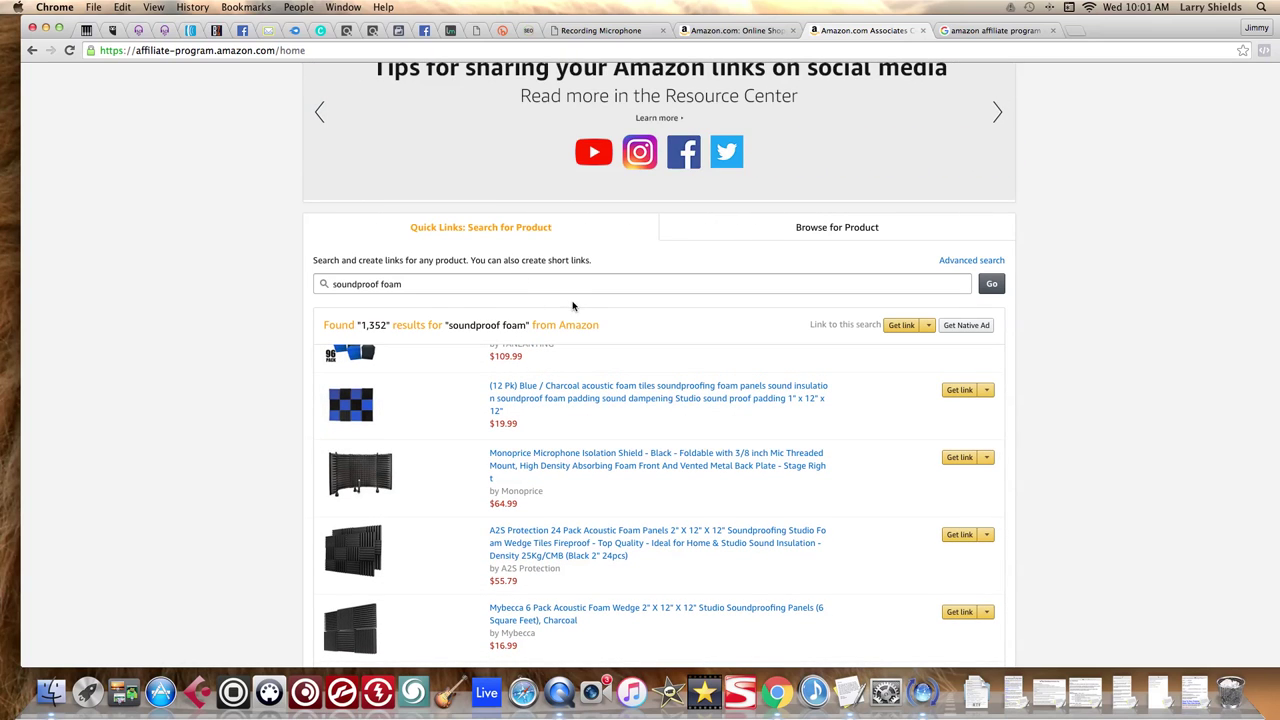
scroll(573, 304, down, 5)
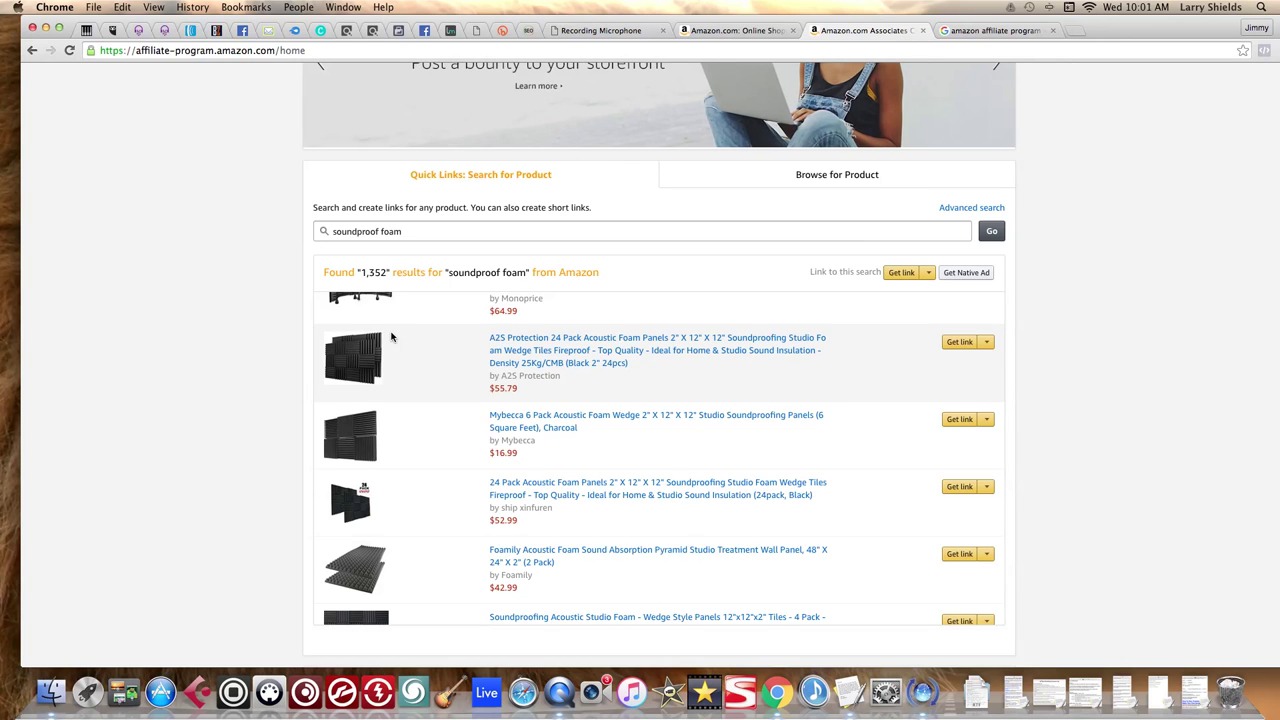
scroll(416, 325, up, 10)
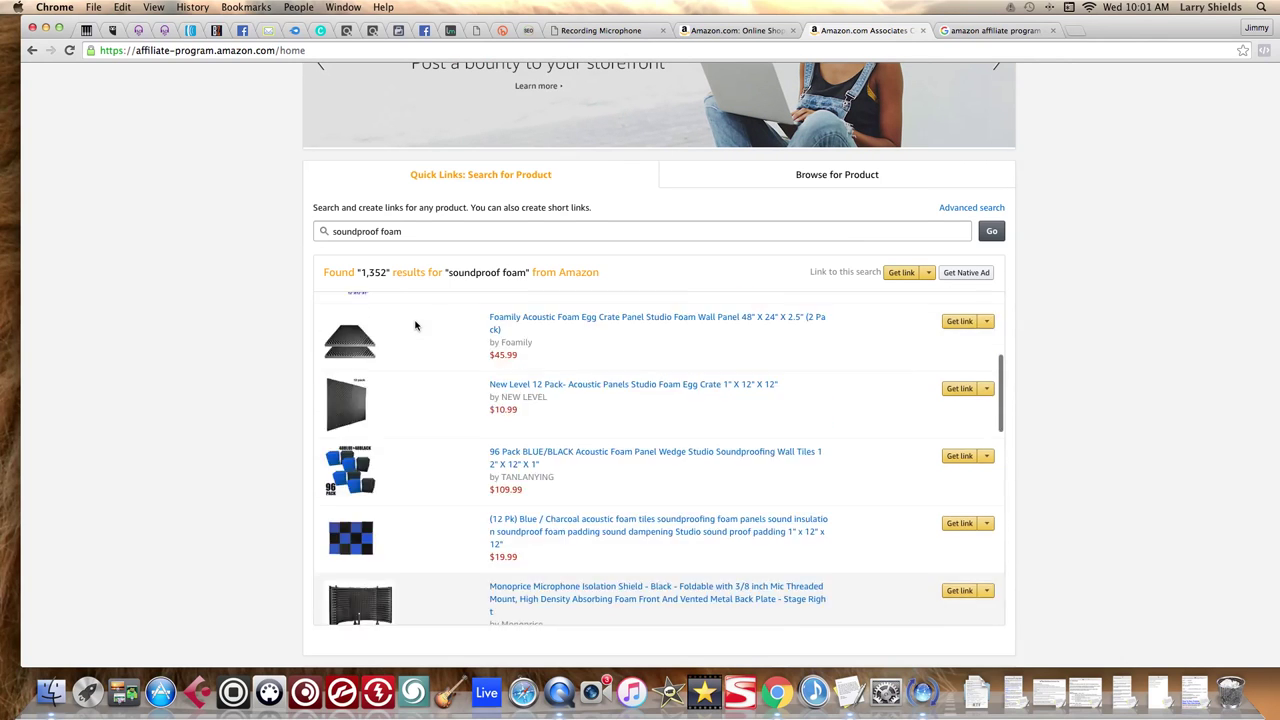
scroll(416, 325, up, 2)
drag(403, 269, 330, 270)
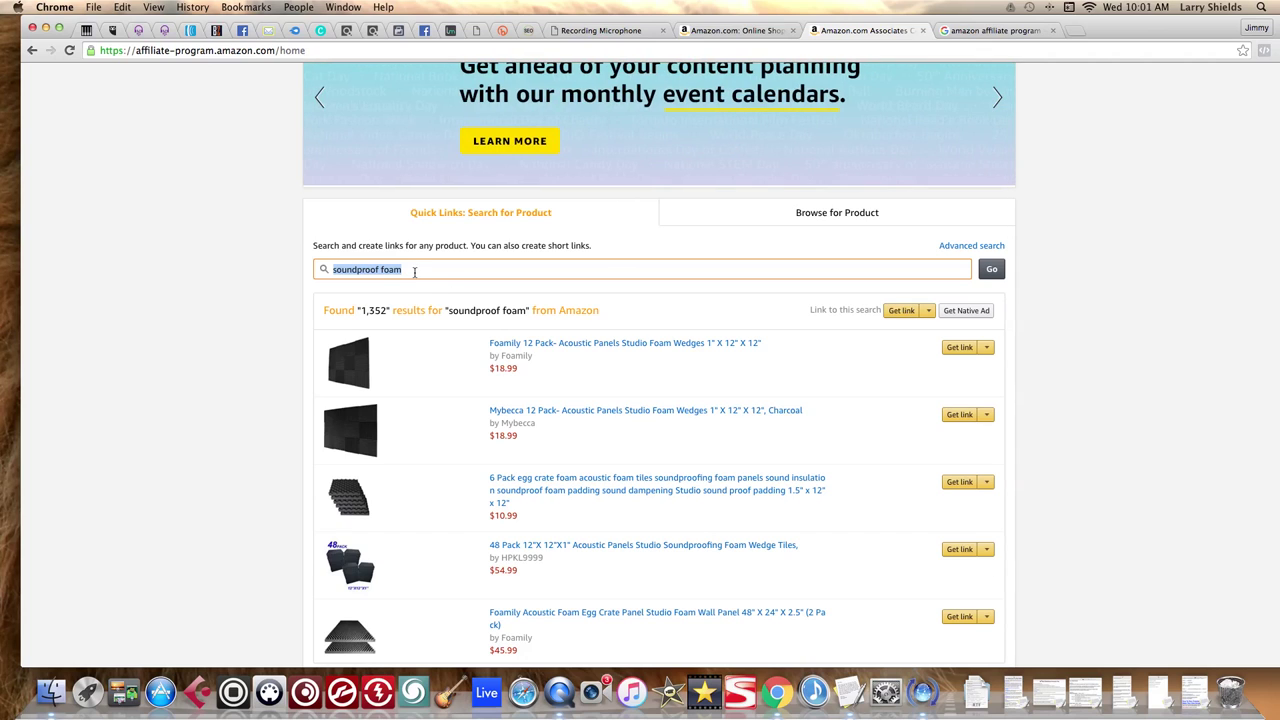
scroll(440, 274, up, 3)
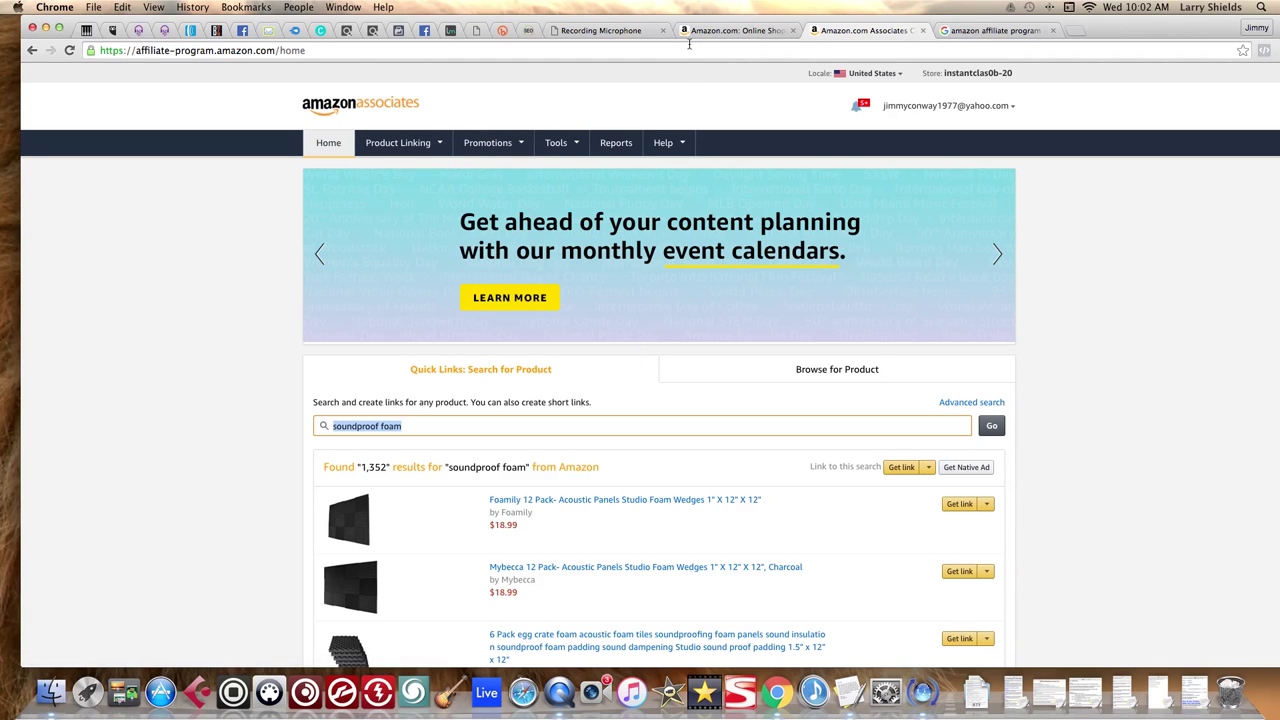
On the Amazon storefront, open the book "How to Use Spotify Playlists to Launch Your Career in Music" from the items related to viewed ones
click(735, 30)
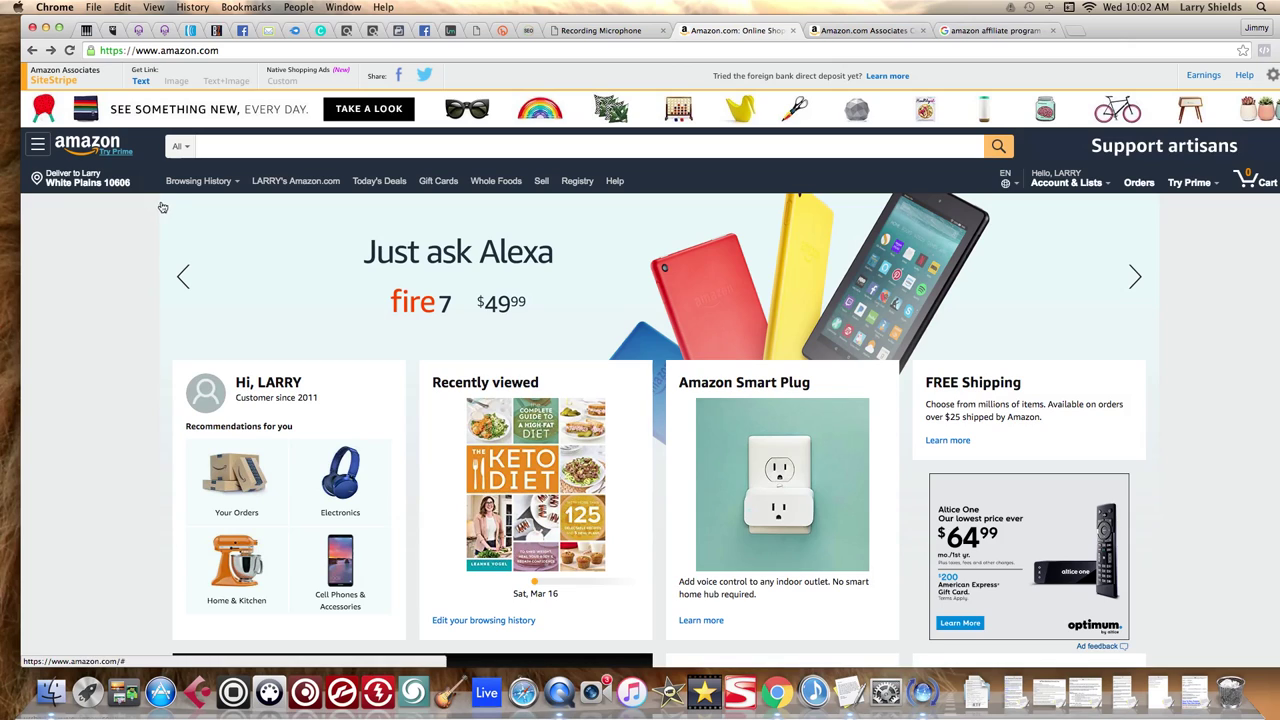
key(super+Tab)
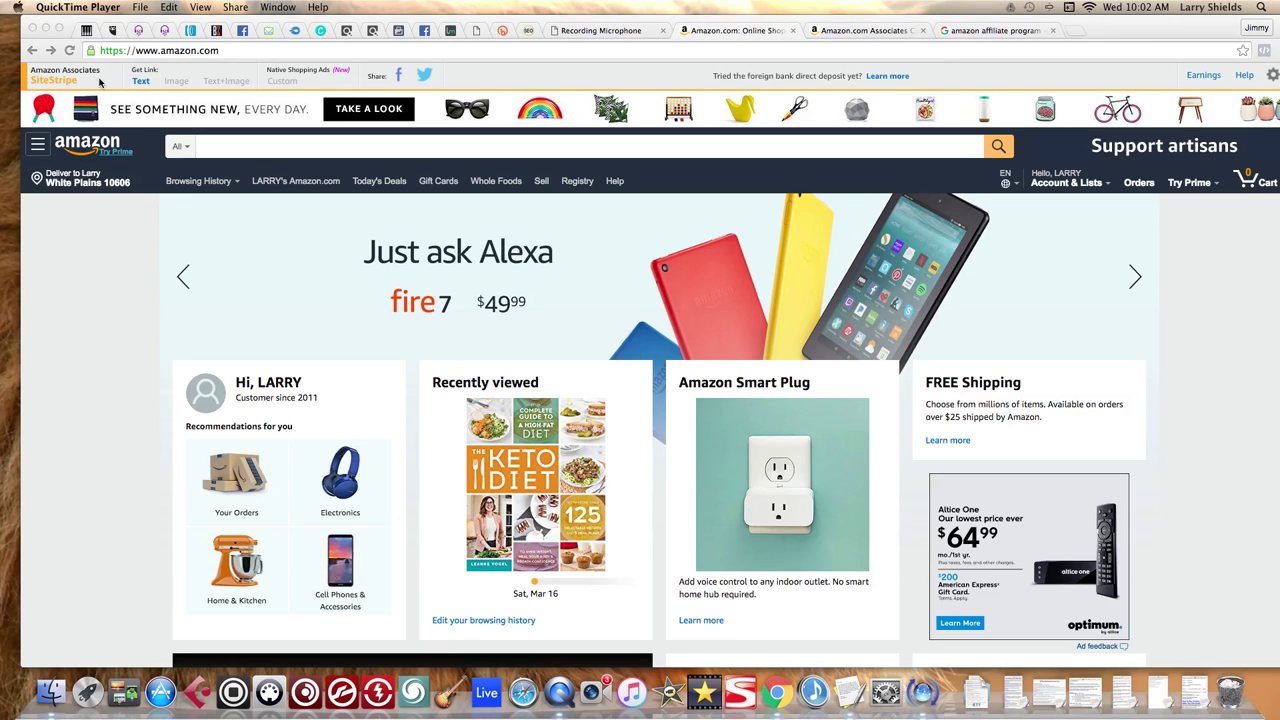
scroll(215, 128, down, 15)
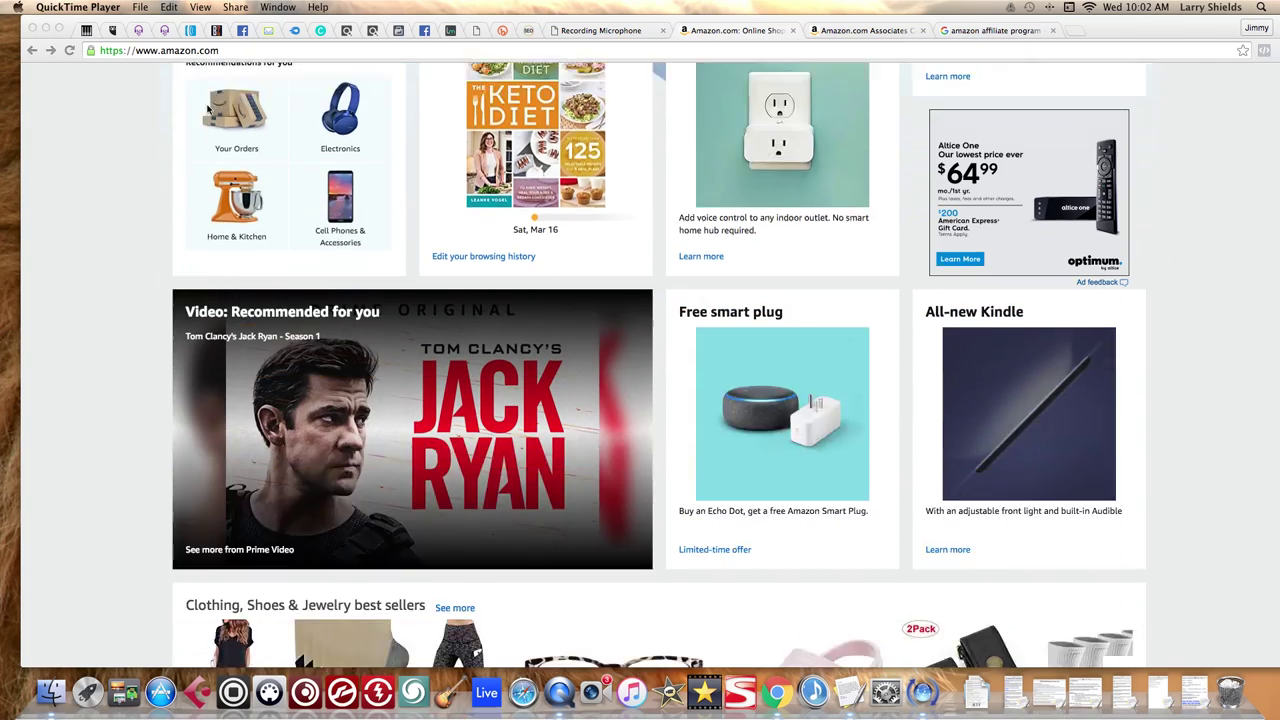
scroll(215, 128, down, 10)
scroll(217, 127, up, 7)
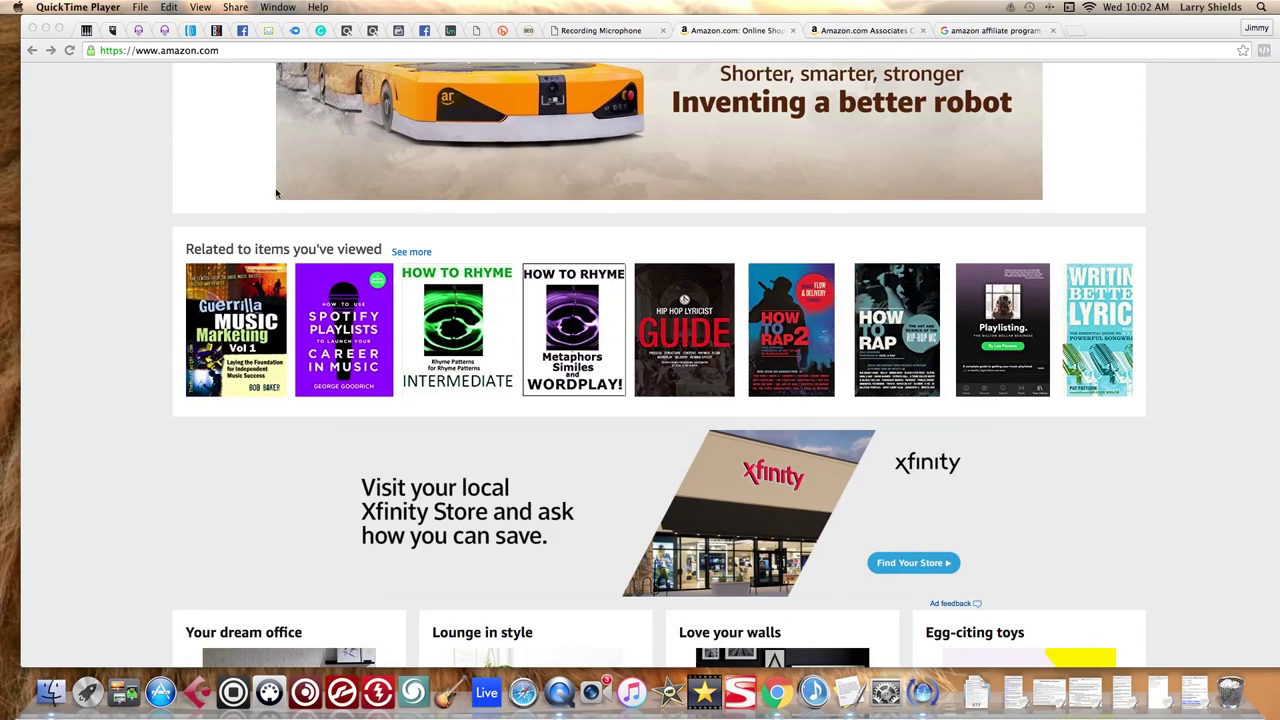
click(340, 333)
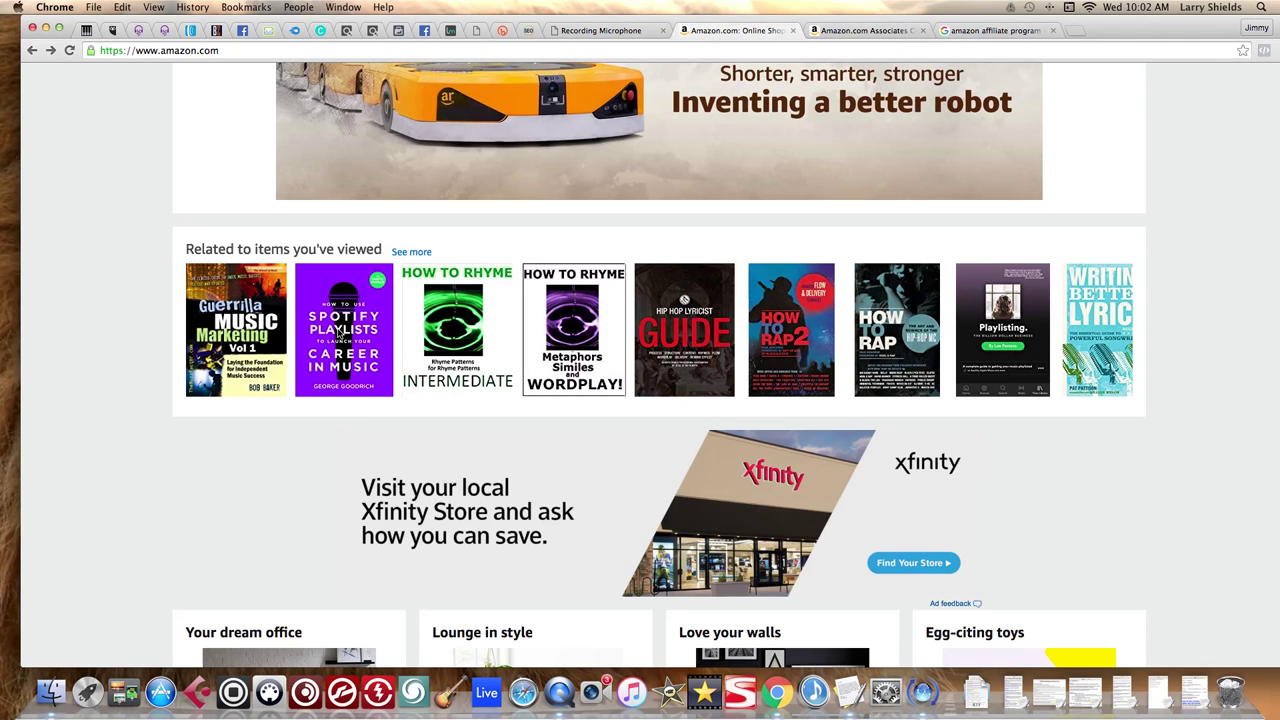
click(338, 333)
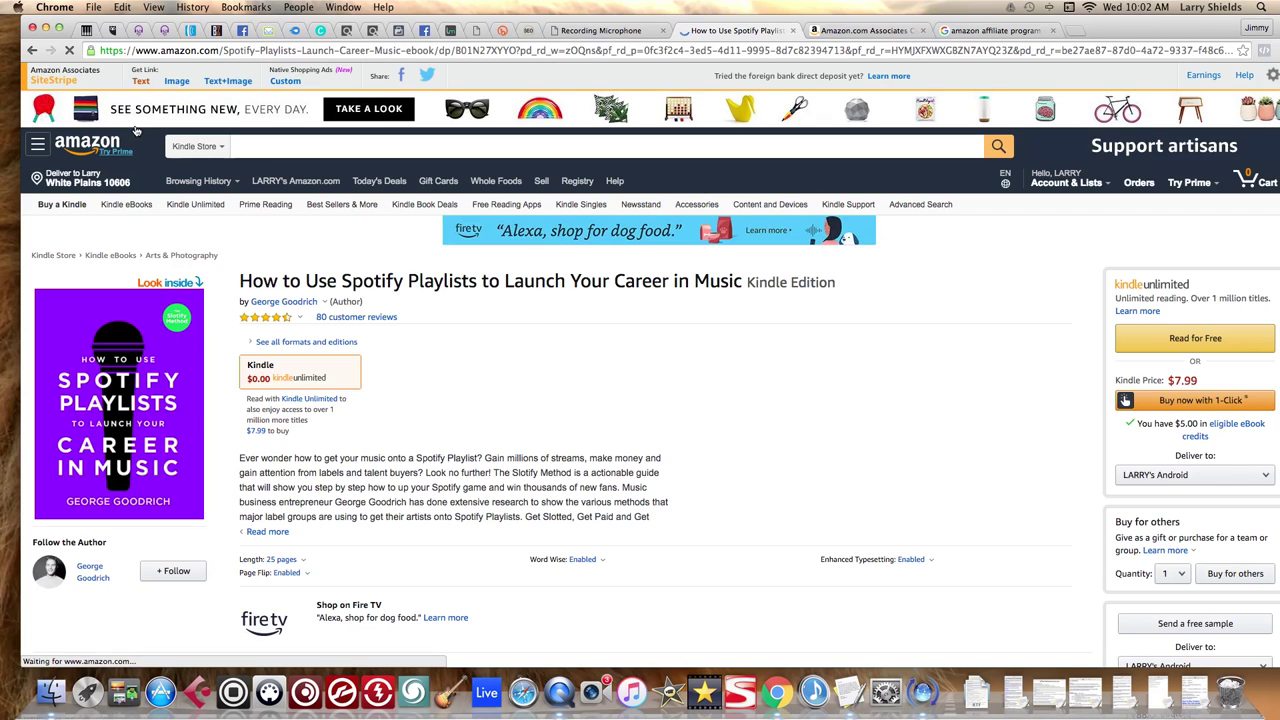
Generate a short text affiliate link for the Spotify playlists book page with SiteStripe
click(142, 84)
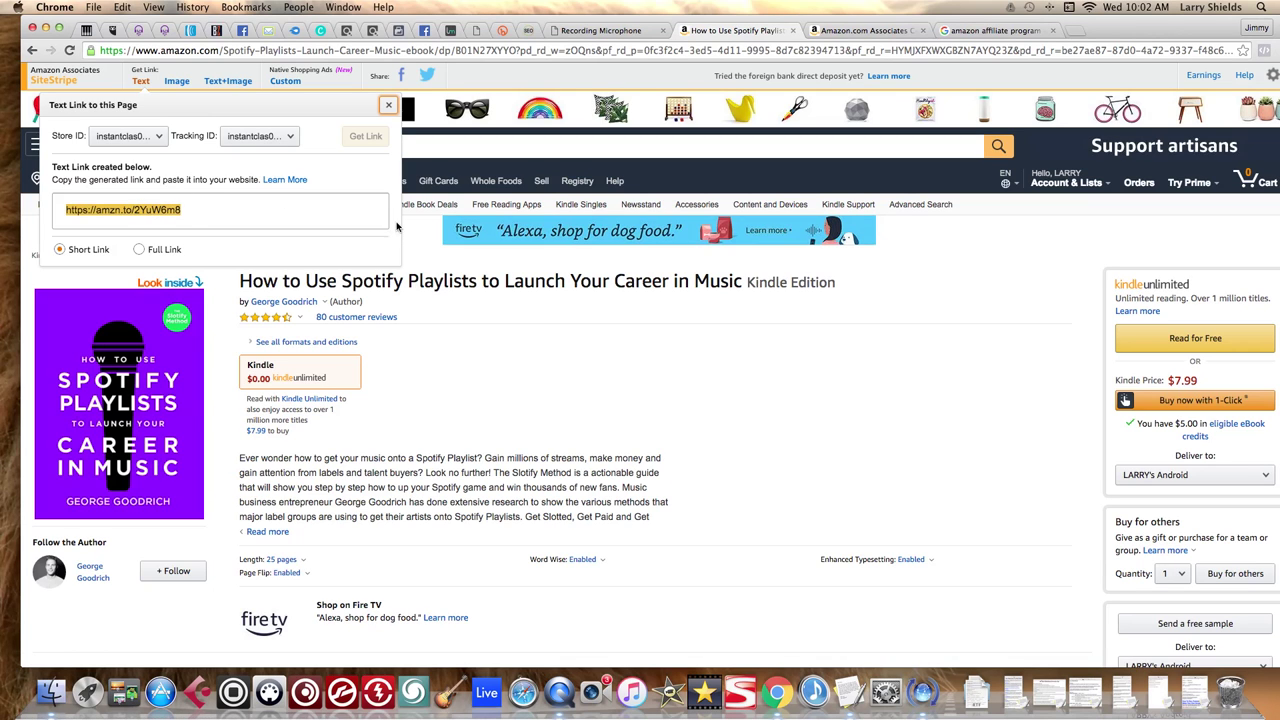
scroll(430, 258, down, 3)
scroll(430, 258, down, 2)
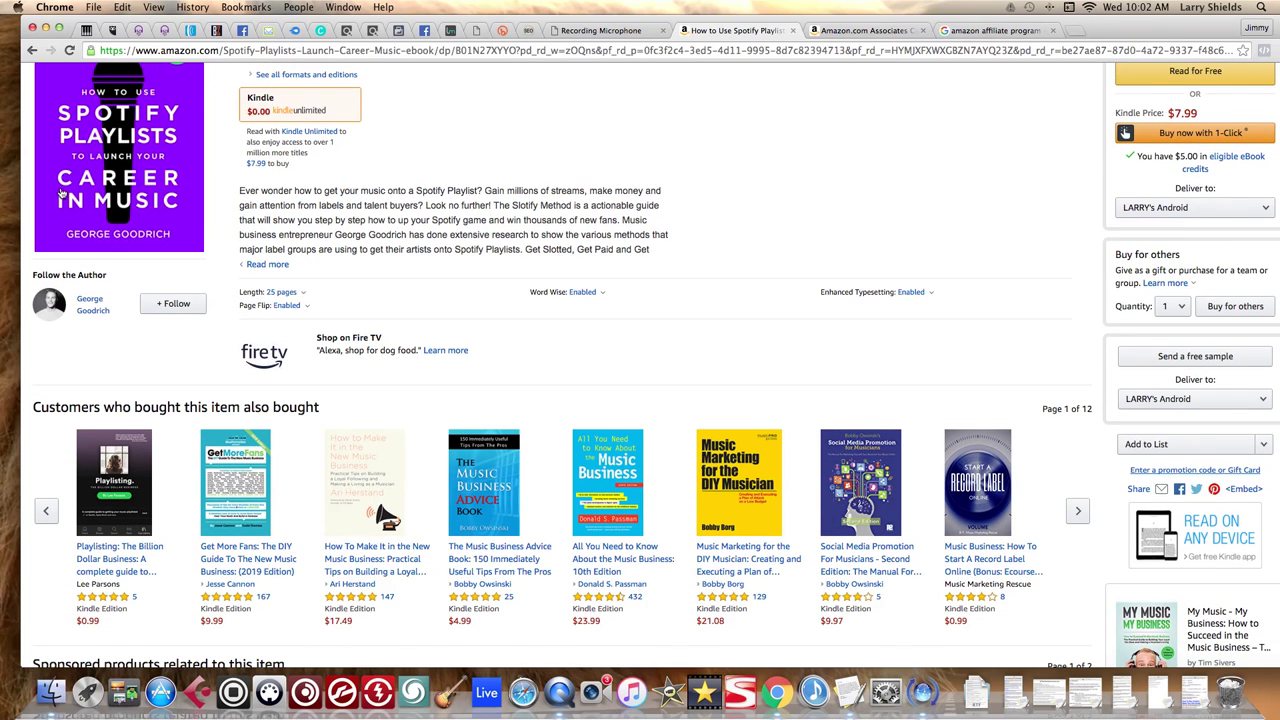
click(6, 130)
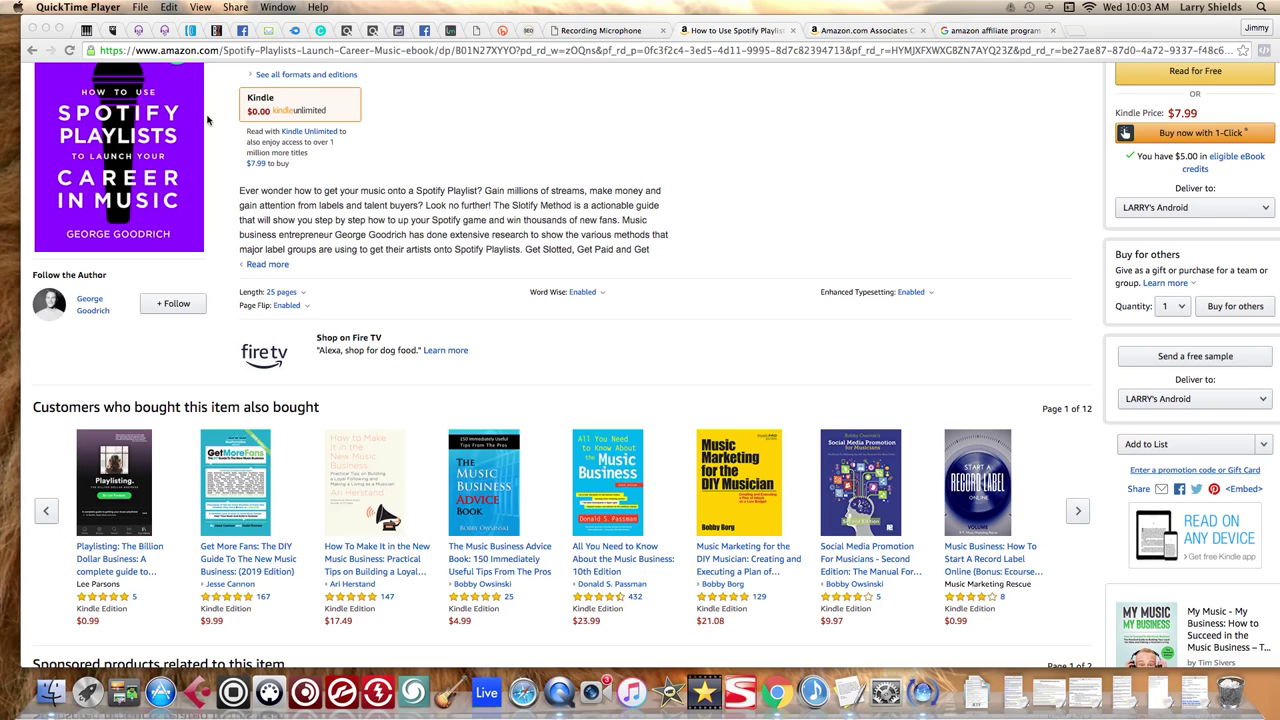
Revisit the AWeber form's landing page link, and review the soundproof foam results and Earnings Overview in Amazon Associates
click(189, 30)
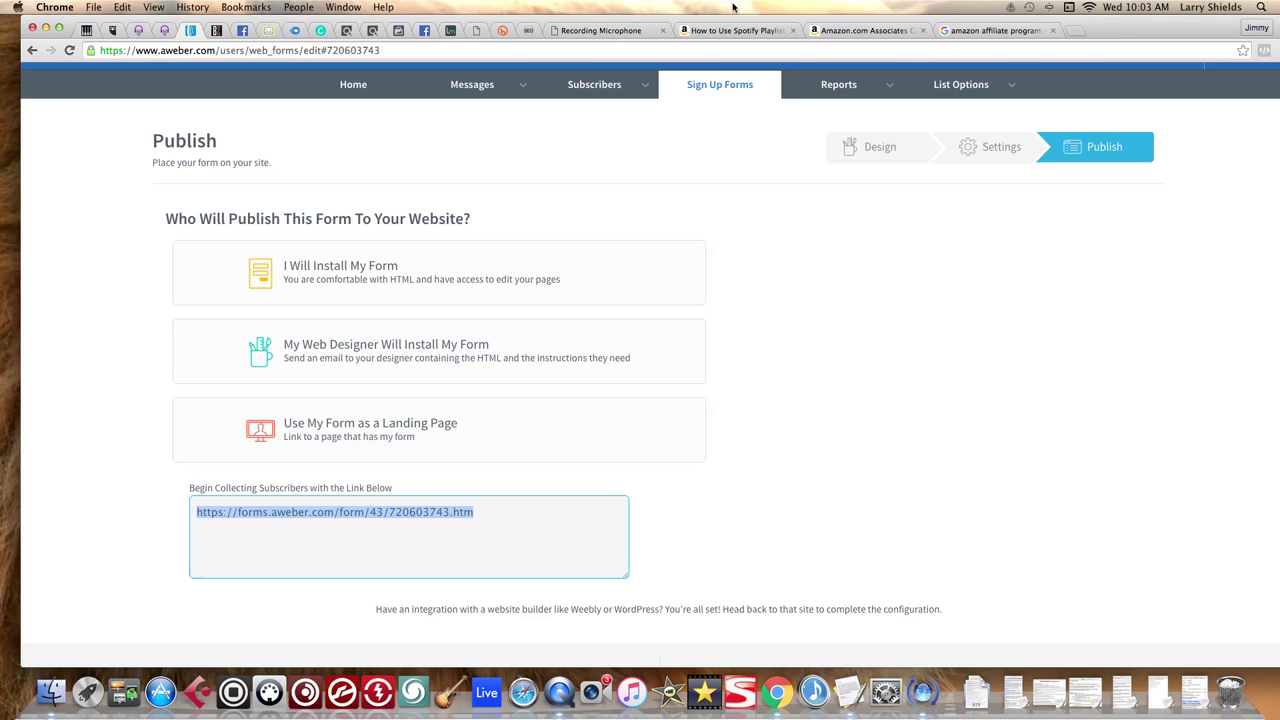
click(830, 30)
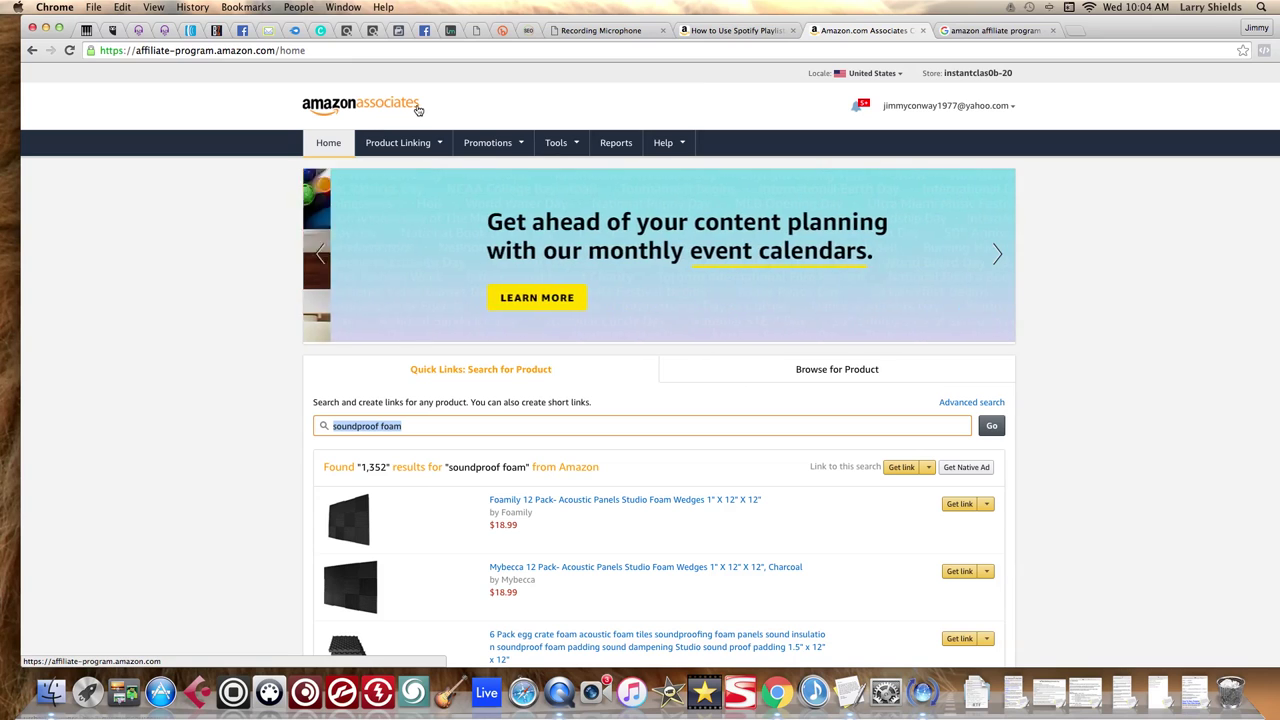
scroll(308, 187, down, 5)
scroll(308, 187, down, 3)
scroll(309, 187, up, 8)
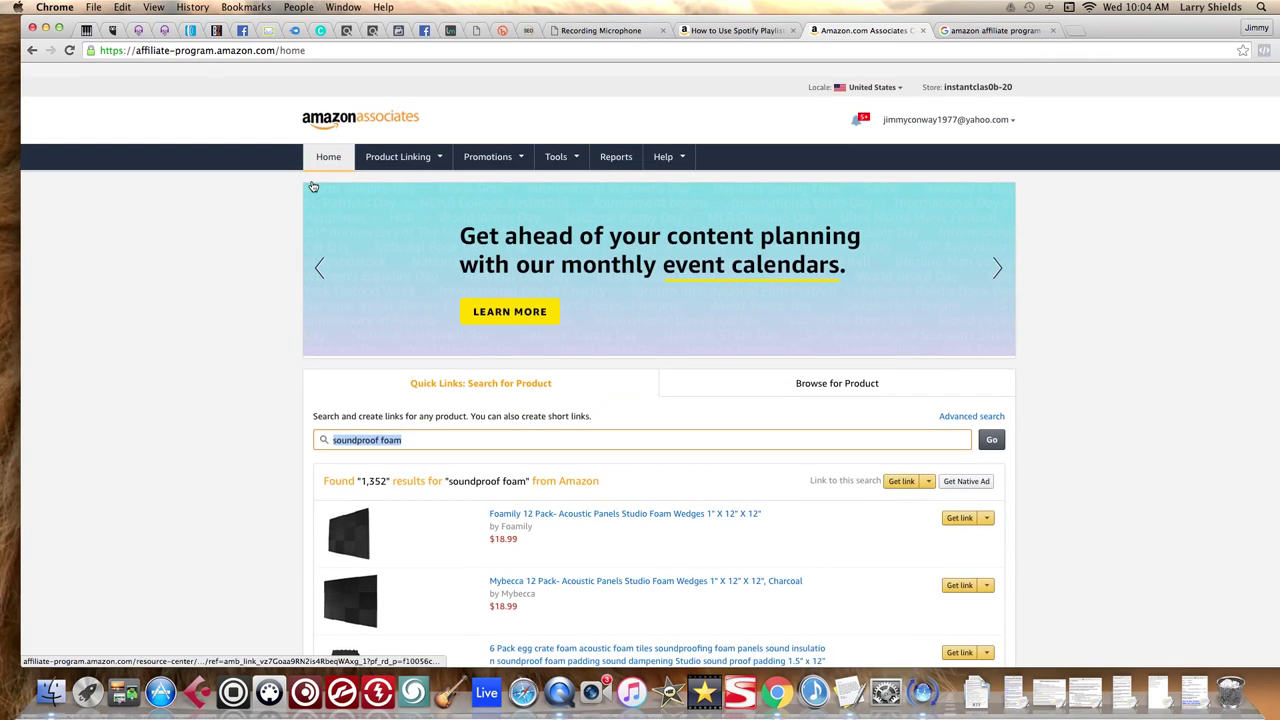
scroll(312, 187, down, 2)
scroll(283, 178, down, 3)
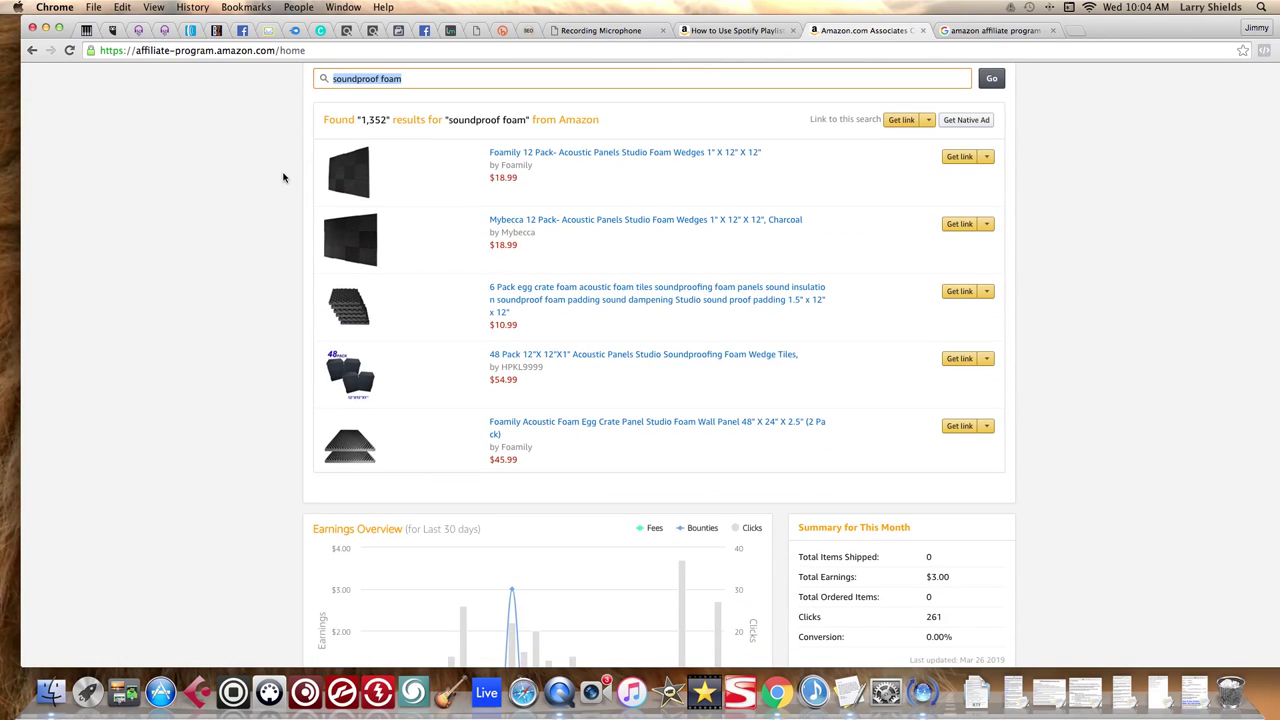
scroll(286, 177, down, 2)
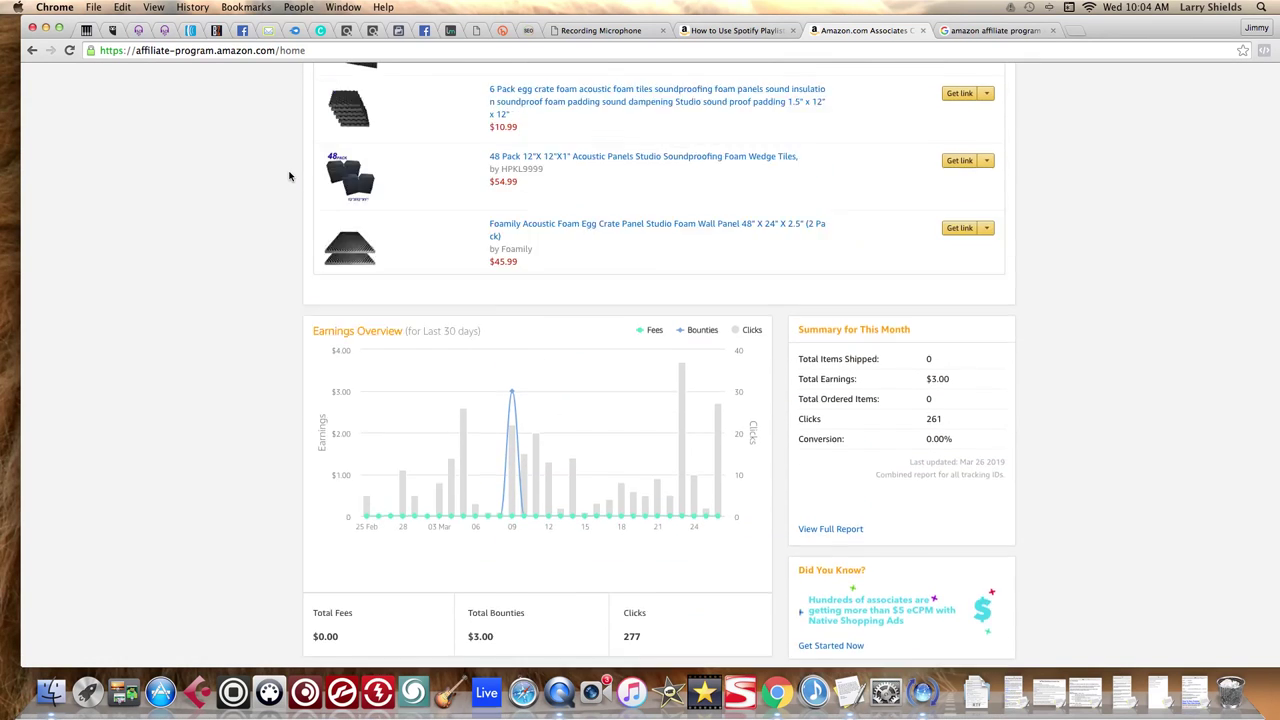
scroll(289, 177, up, 5)
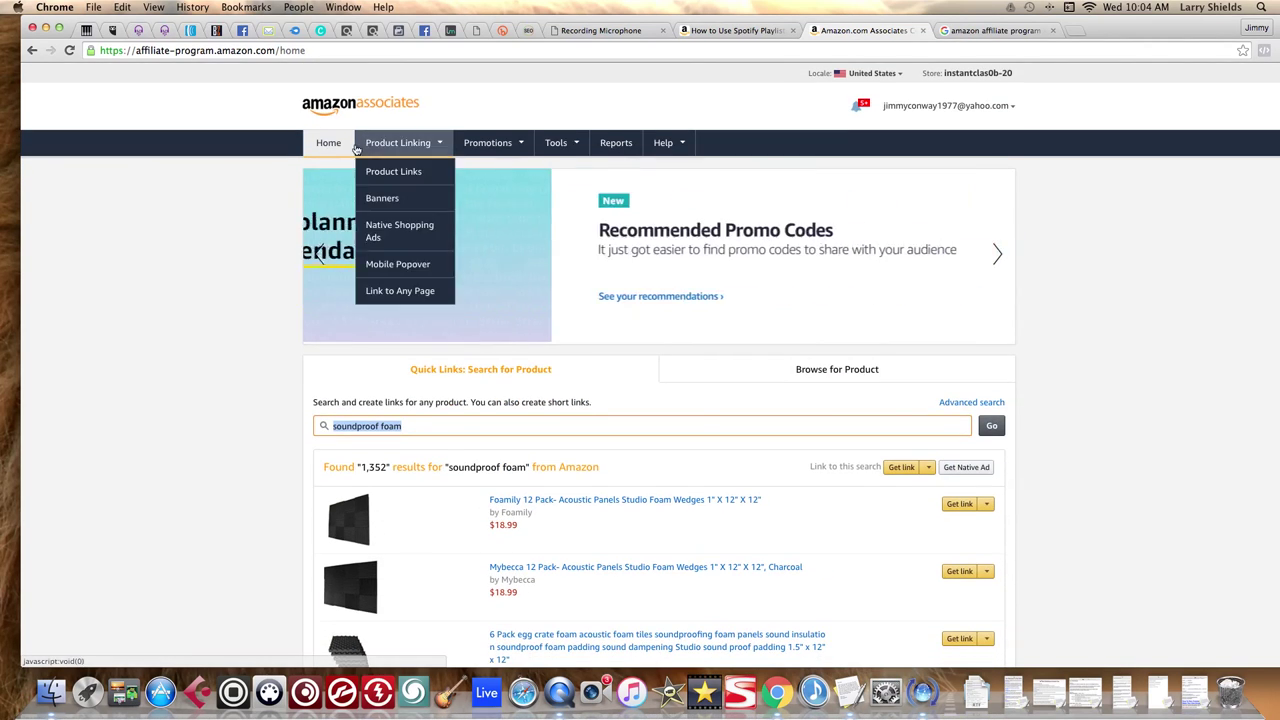